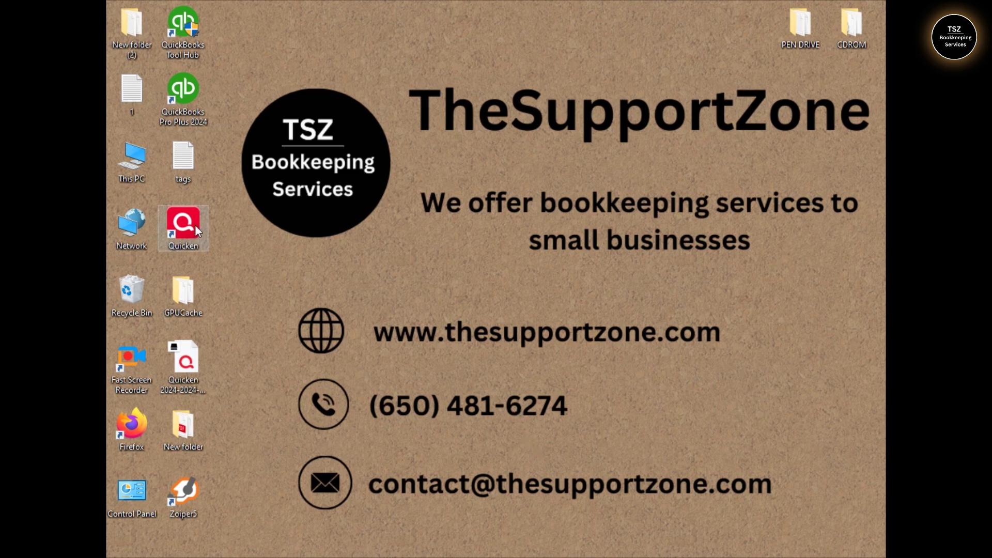
Launch Quicken from the desktop and close the One Step Update Settings prompt
{"action": "double_click", "coordinate": [195, 226]}
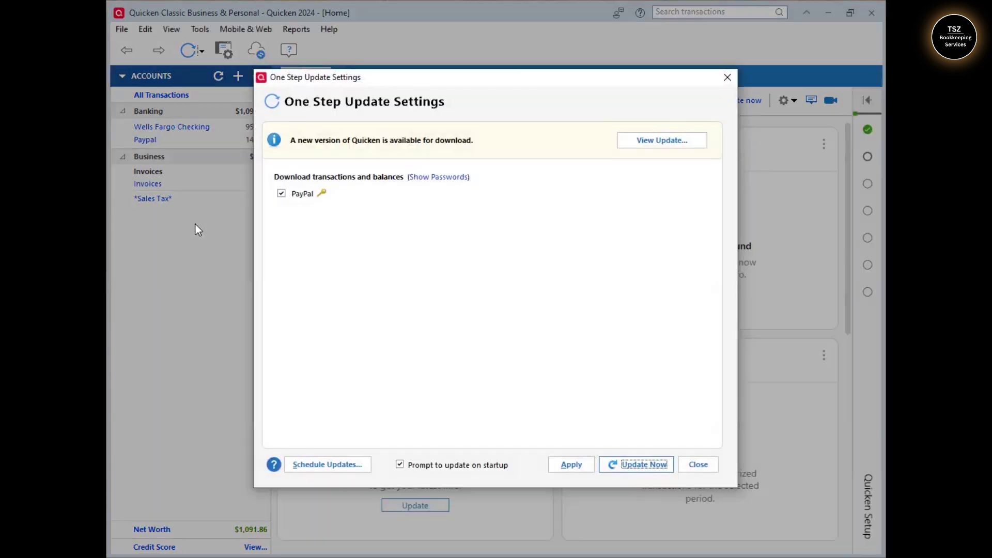
{"action": "left_click", "coordinate": [699, 465]}
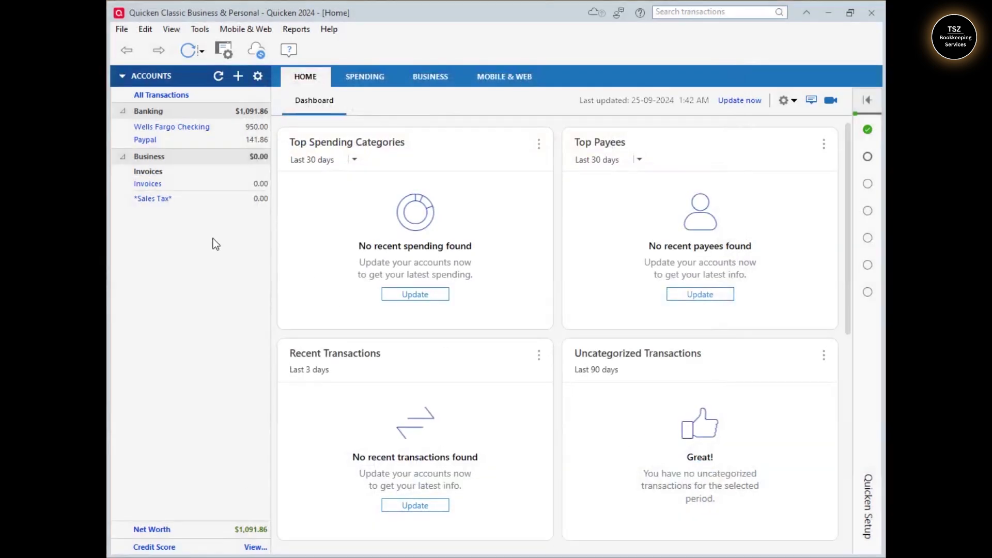
Save a complete backup of the Quicken 2024 data file to the desktop via File > Copy or Backup File
{"action": "left_click", "coordinate": [122, 31]}
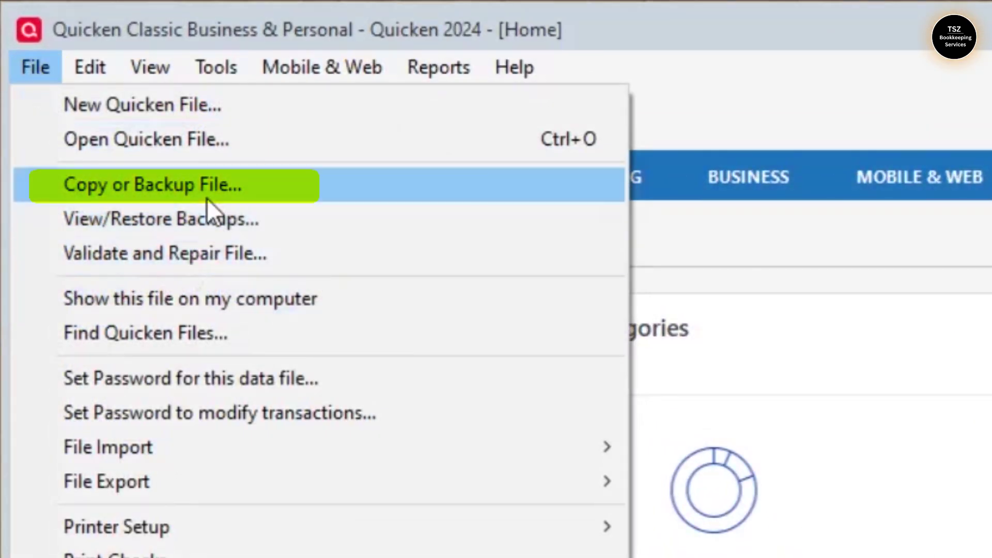
{"action": "left_click", "coordinate": [207, 197]}
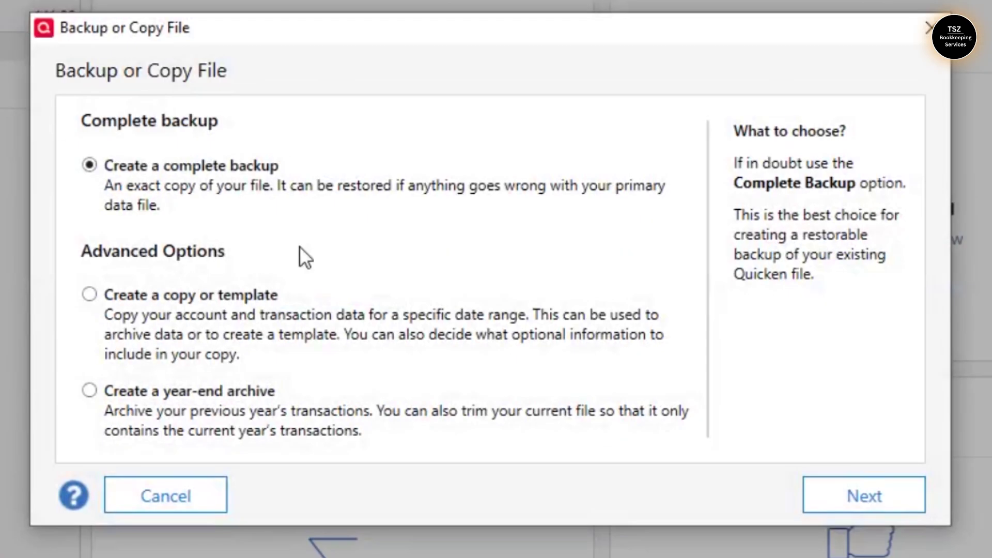
{"action": "left_click", "coordinate": [860, 494]}
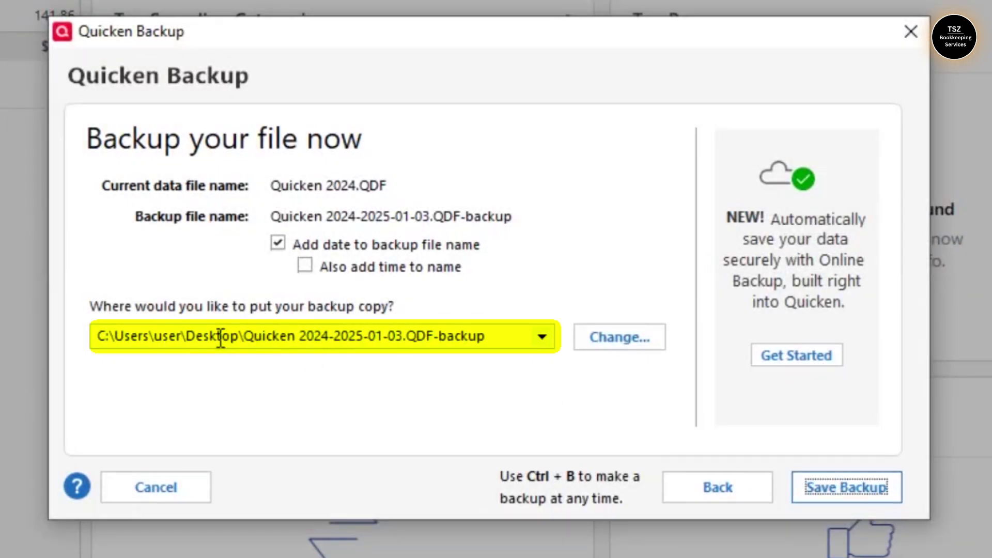
{"action": "left_click", "coordinate": [848, 492]}
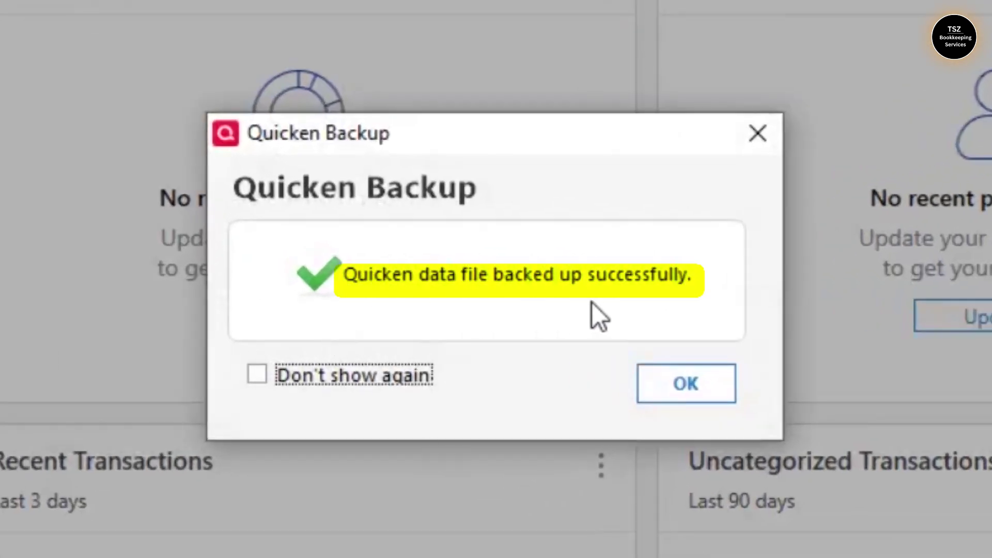
{"action": "left_click", "coordinate": [665, 379]}
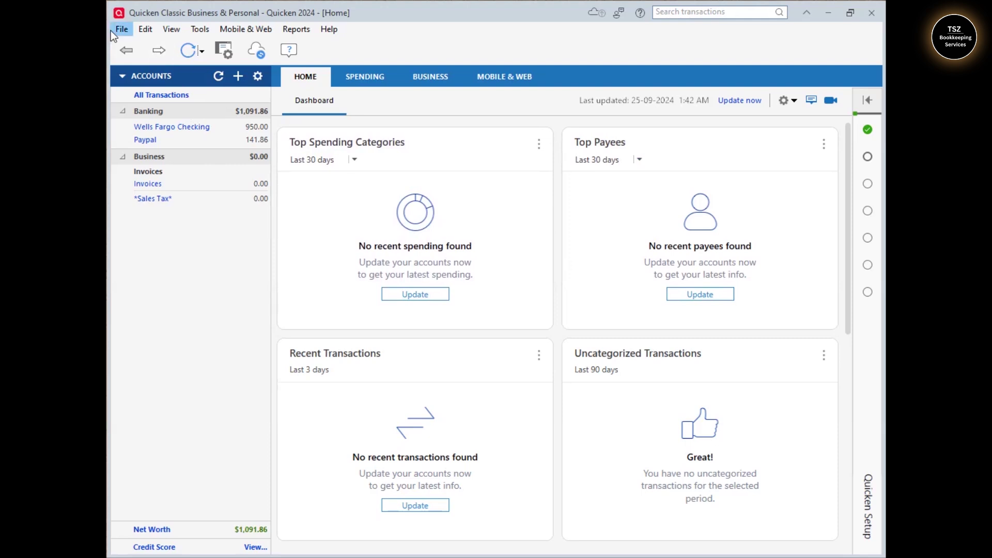
Minimize Quicken, Google 'dropbox' in Firefox, and open the Dropbox.com result
{"action": "left_click", "coordinate": [830, 13]}
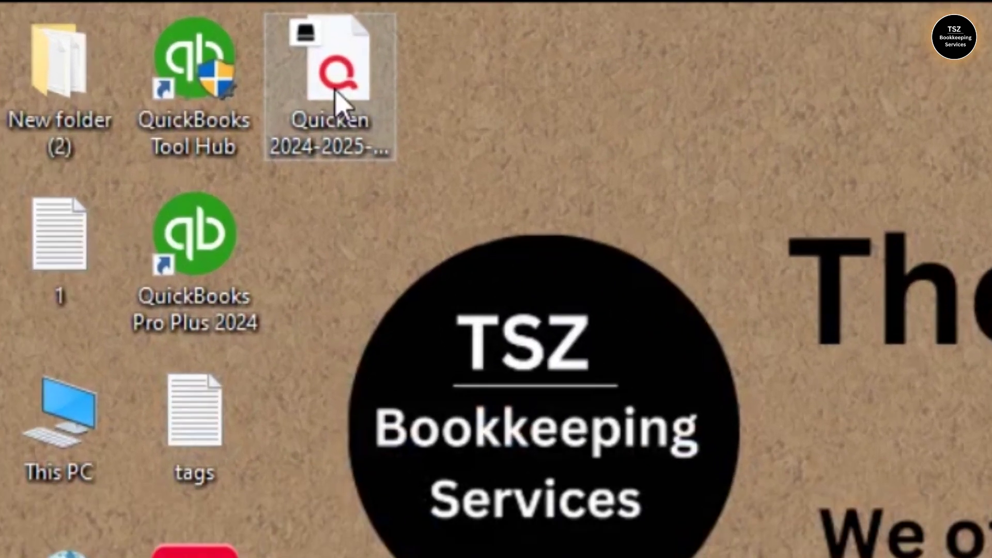
{"action": "left_click", "coordinate": [236, 33]}
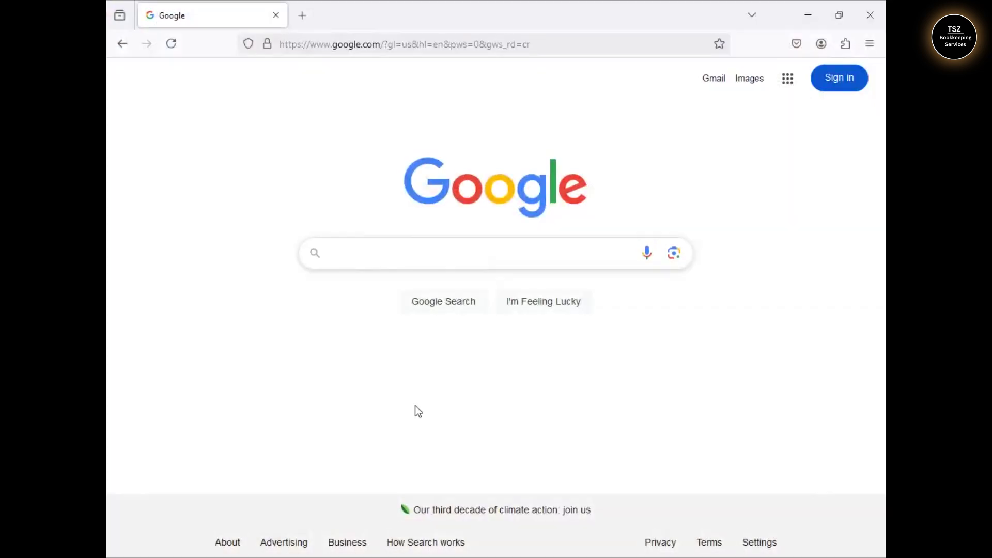
{"action": "left_click", "coordinate": [423, 248]}
{"action": "type", "text": "d"}
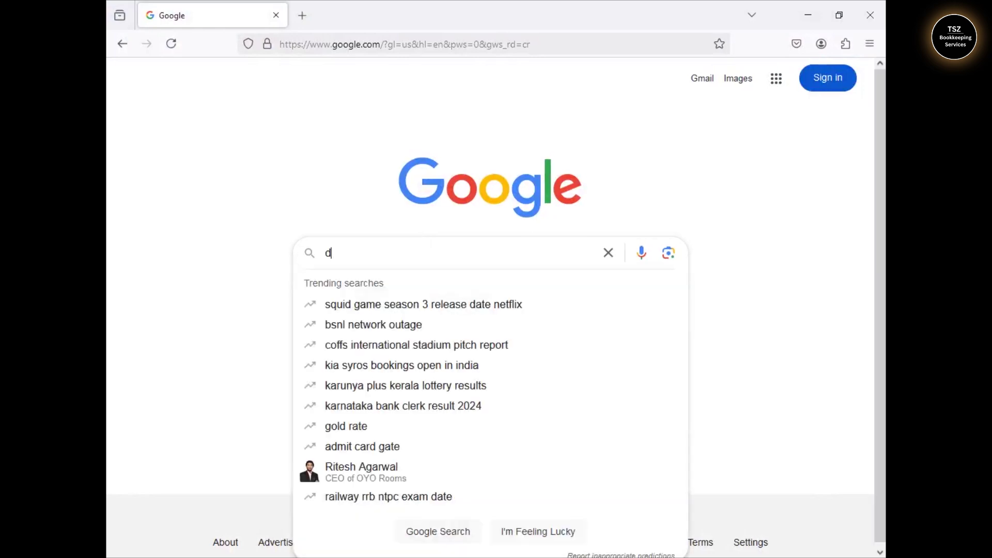
{"action": "type", "text": "ropbox"}
{"action": "key", "text": "Return"}
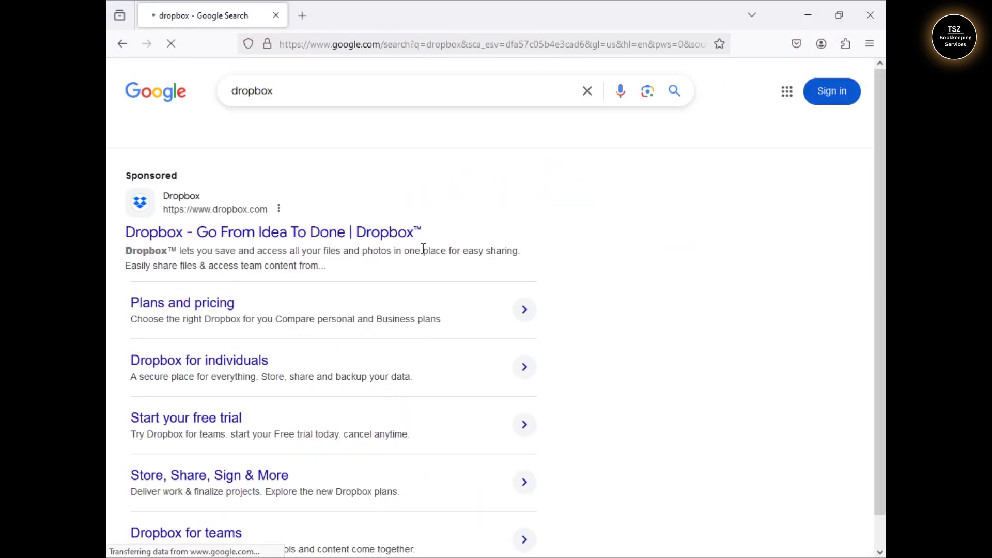
{"action": "scroll", "coordinate": [265, 390], "scroll_direction": "down", "scroll_amount": 5}
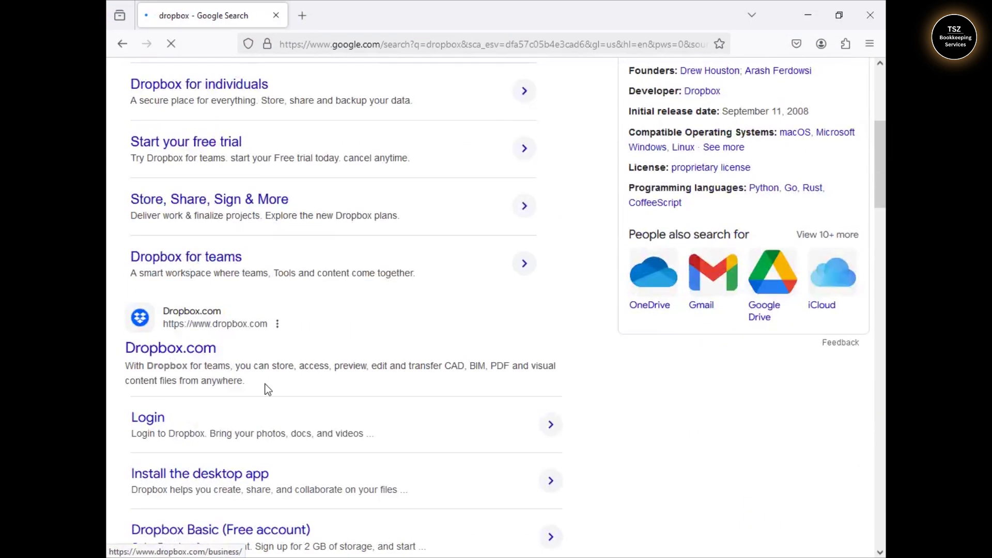
{"action": "left_click", "coordinate": [209, 351]}
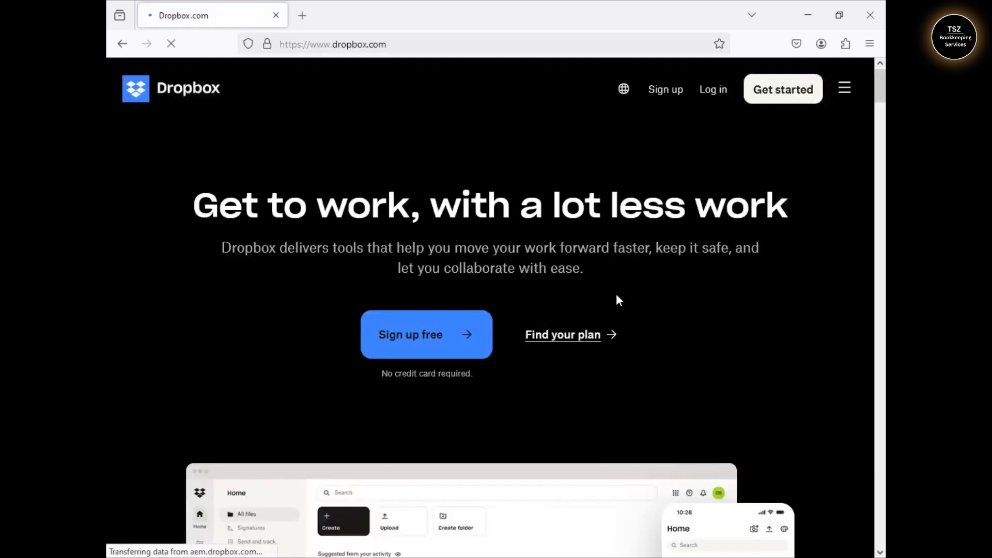
Log in to Dropbox with the account e-mail and password, dismissing the cookie and Google popups
{"action": "left_click", "coordinate": [712, 91]}
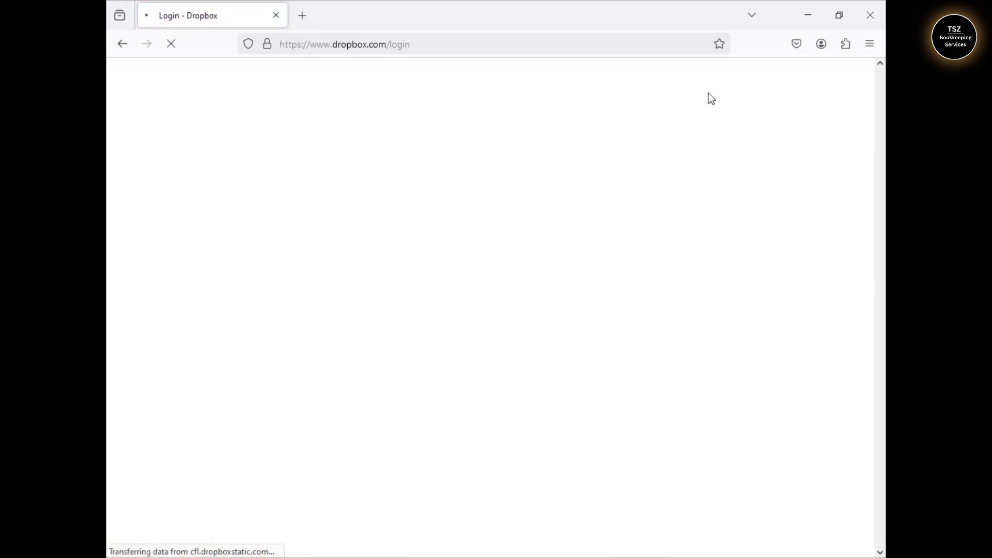
{"action": "left_click", "coordinate": [469, 322]}
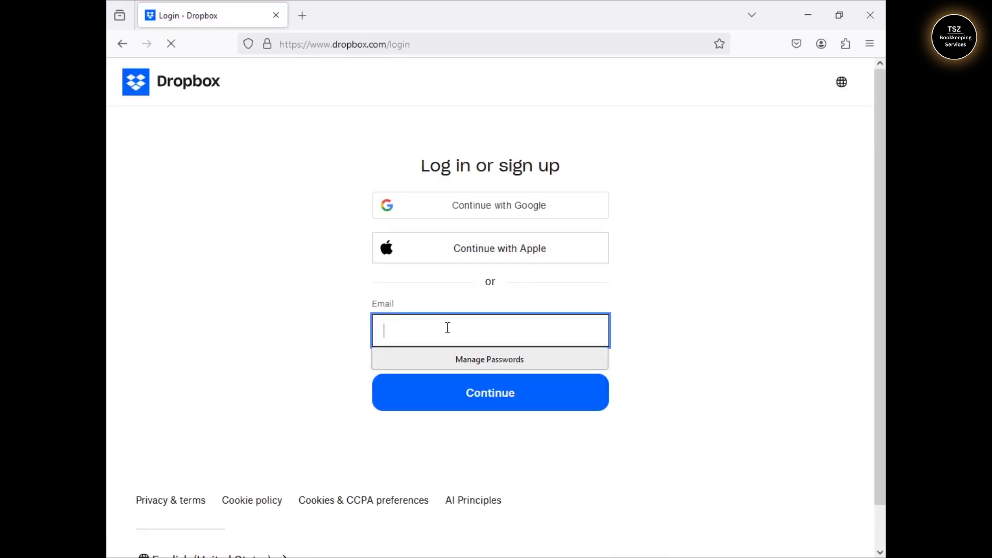
{"action": "left_click", "coordinate": [413, 513]}
{"action": "left_click", "coordinate": [838, 93]}
{"action": "left_click", "coordinate": [397, 334]}
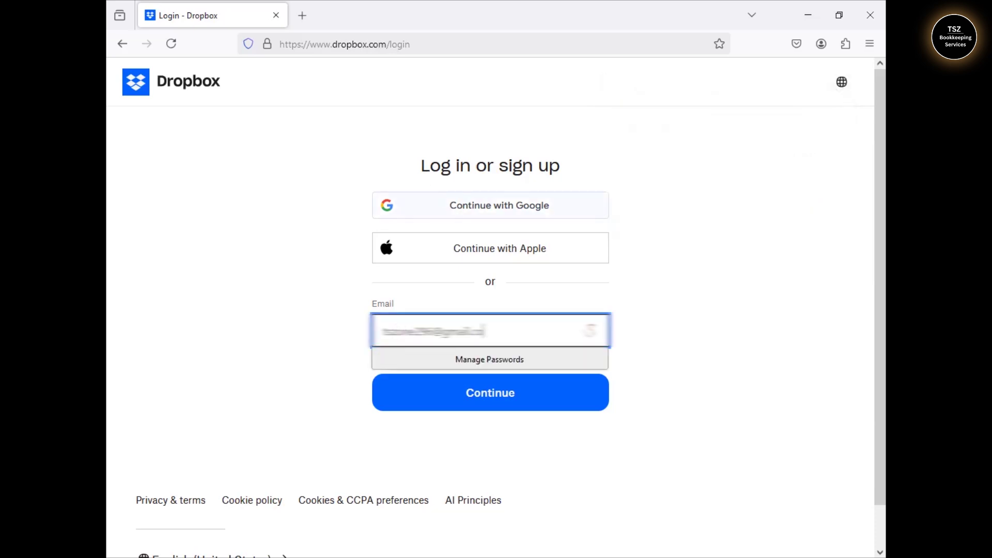
{"action": "left_click", "coordinate": [477, 408]}
{"action": "key", "text": "ctrl+v"}
{"action": "key", "text": "Return"}
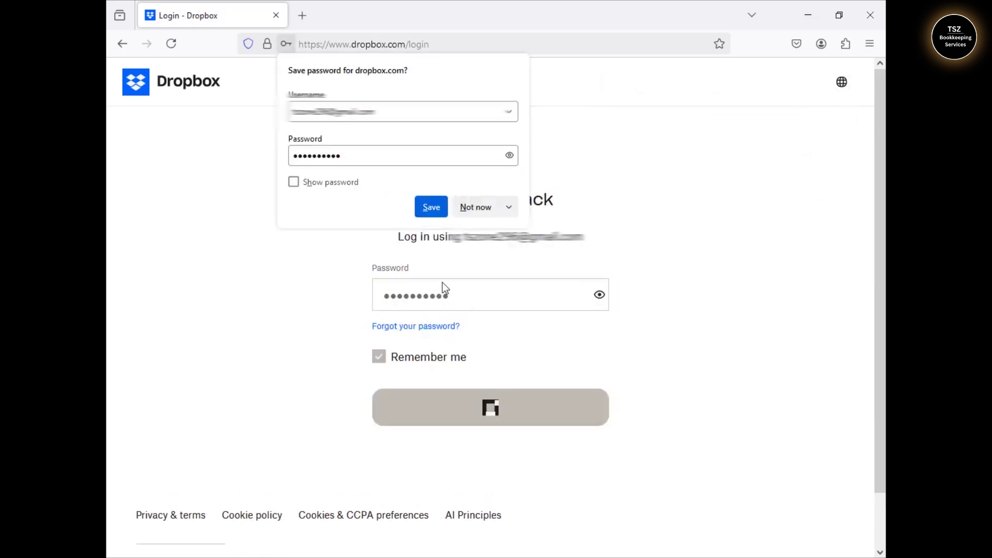
{"action": "left_click", "coordinate": [478, 204]}
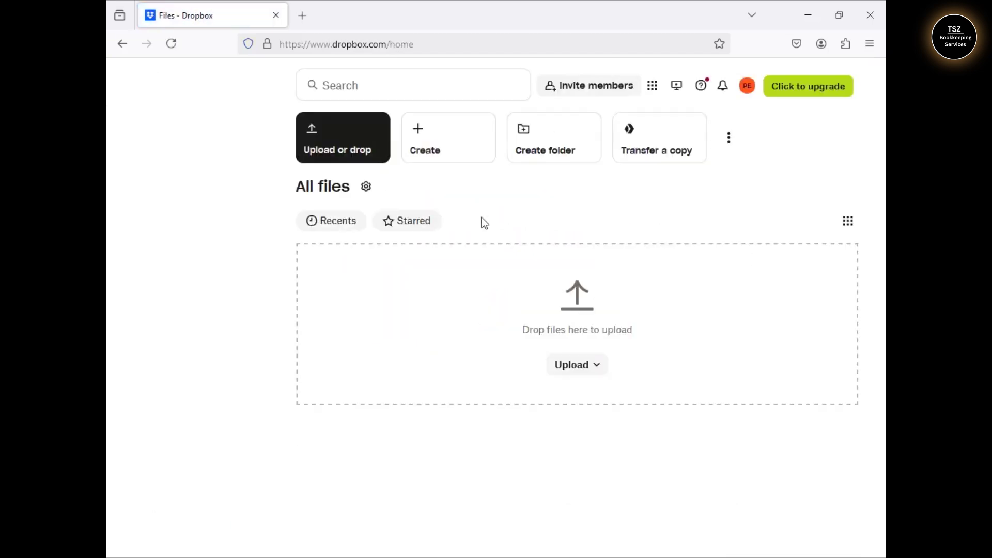
{"action": "left_click", "coordinate": [774, 515]}
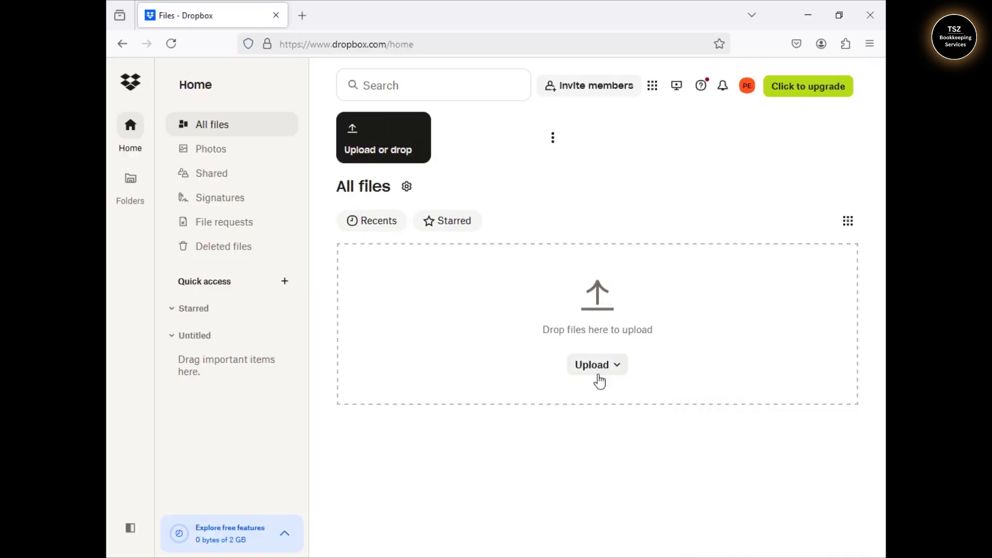
{"action": "left_click", "coordinate": [600, 374]}
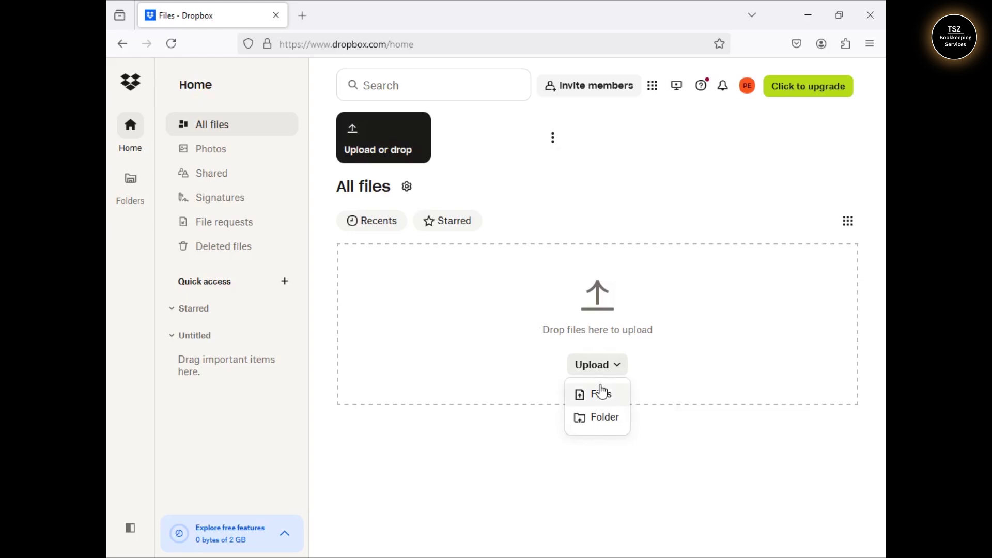
{"action": "left_click", "coordinate": [603, 393]}
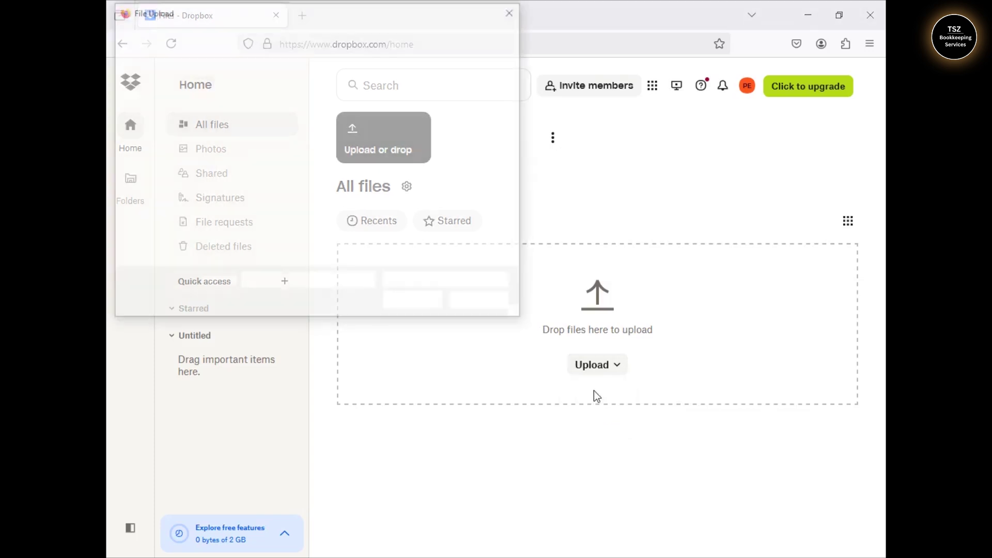
{"action": "scroll", "coordinate": [429, 227], "scroll_direction": "down", "scroll_amount": 1}
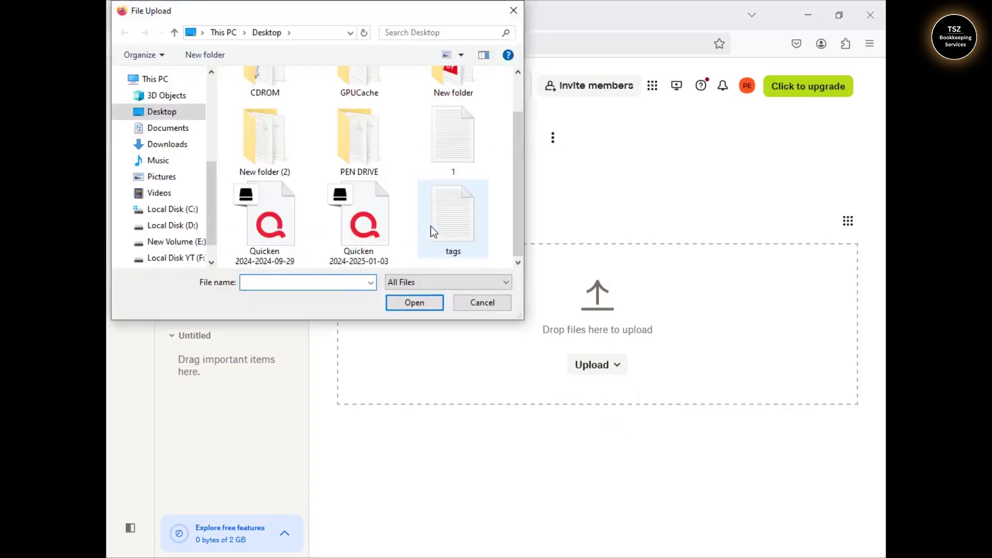
{"action": "left_click", "coordinate": [380, 240]}
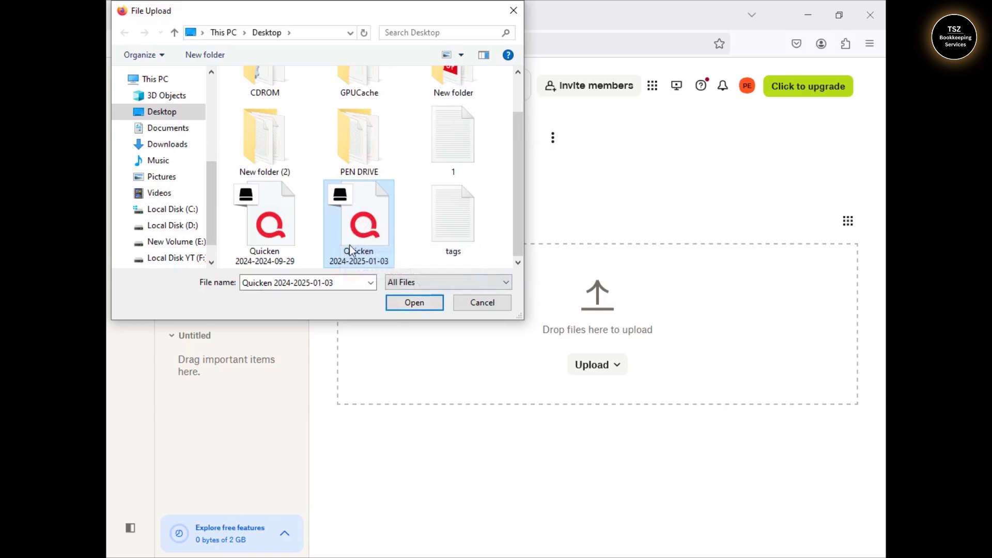
{"action": "left_click", "coordinate": [433, 303]}
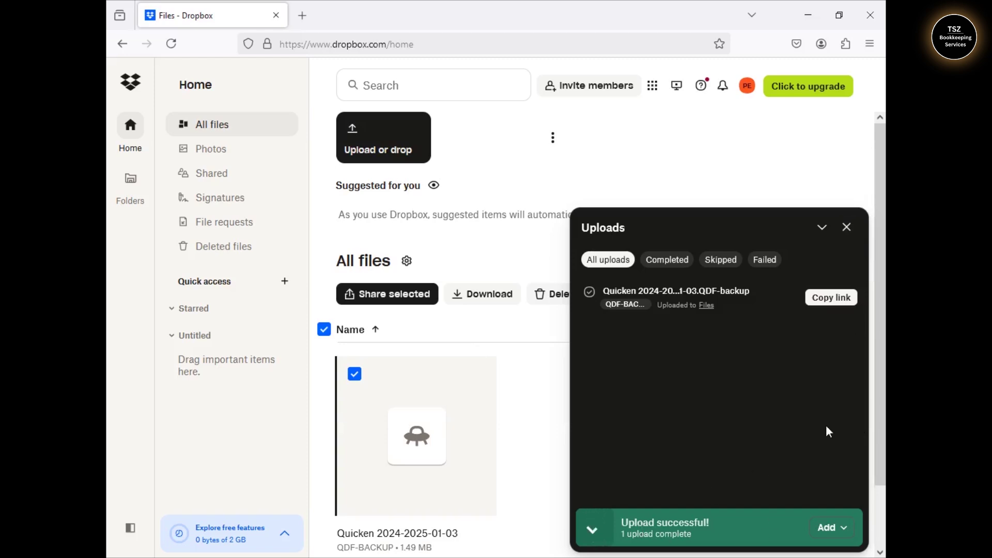
{"action": "left_click", "coordinate": [847, 228]}
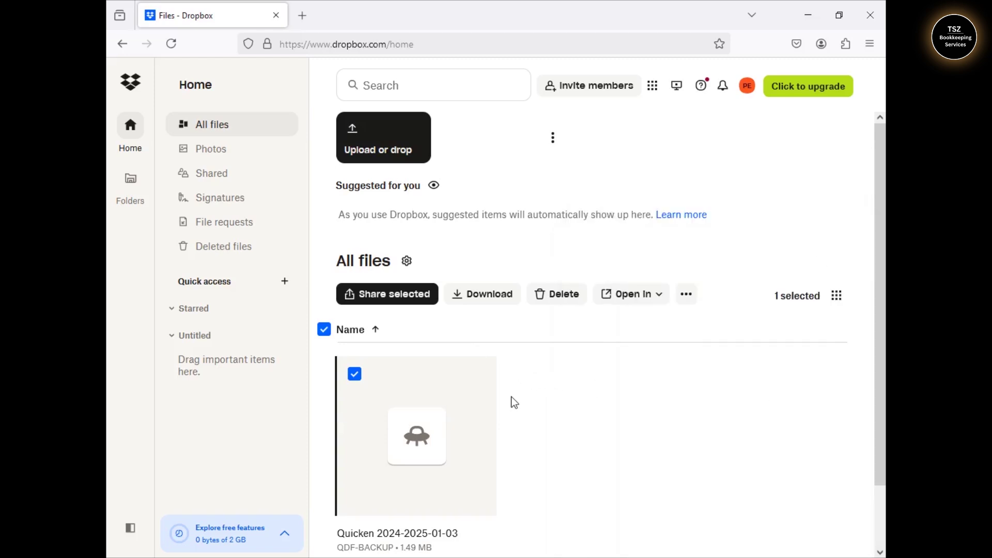
{"action": "scroll", "coordinate": [543, 414], "scroll_direction": "down", "scroll_amount": 1}
{"action": "mouse_move", "coordinate": [407, 335]}
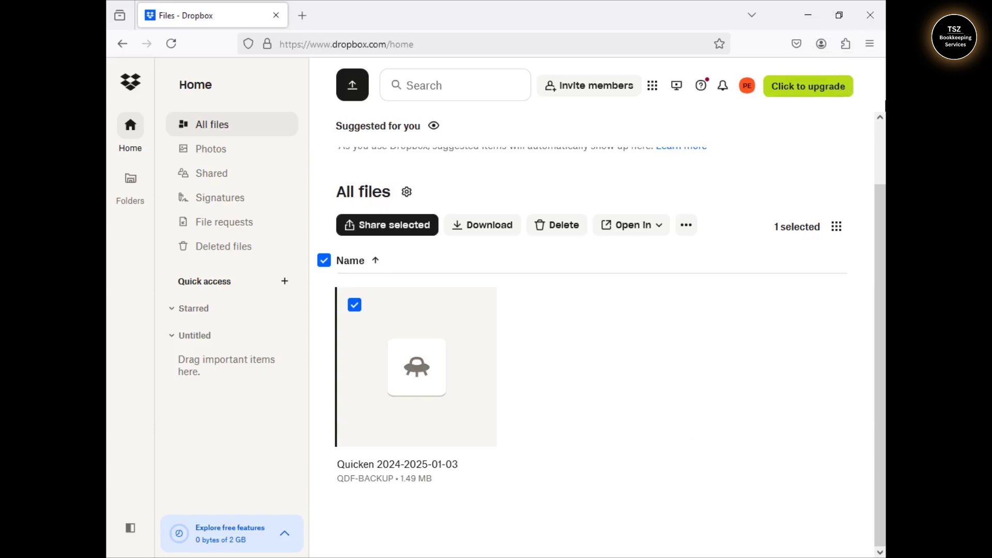
Log out of the Dropbox account and close the Firefox window
{"action": "left_click", "coordinate": [748, 86]}
{"action": "left_click", "coordinate": [602, 310]}
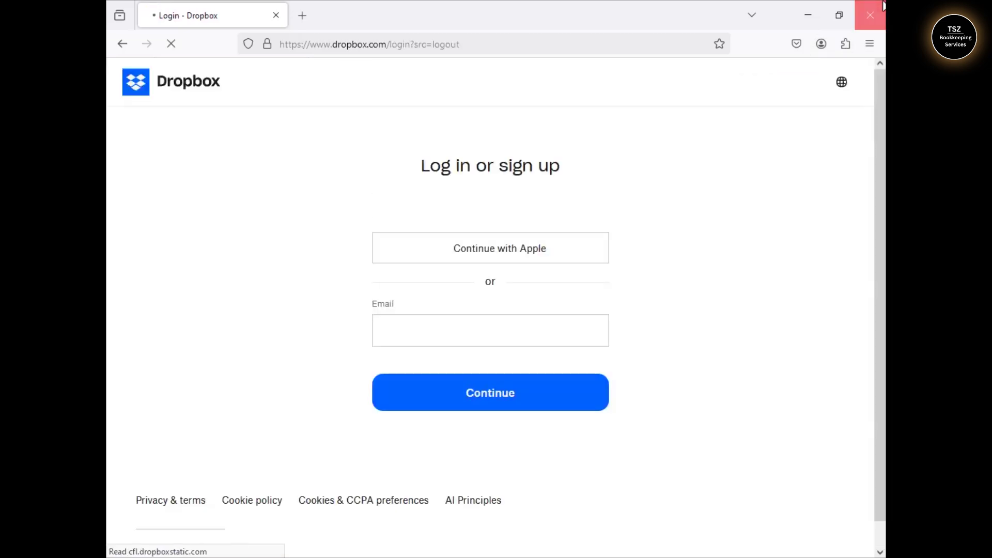
{"action": "left_click", "coordinate": [883, 6]}
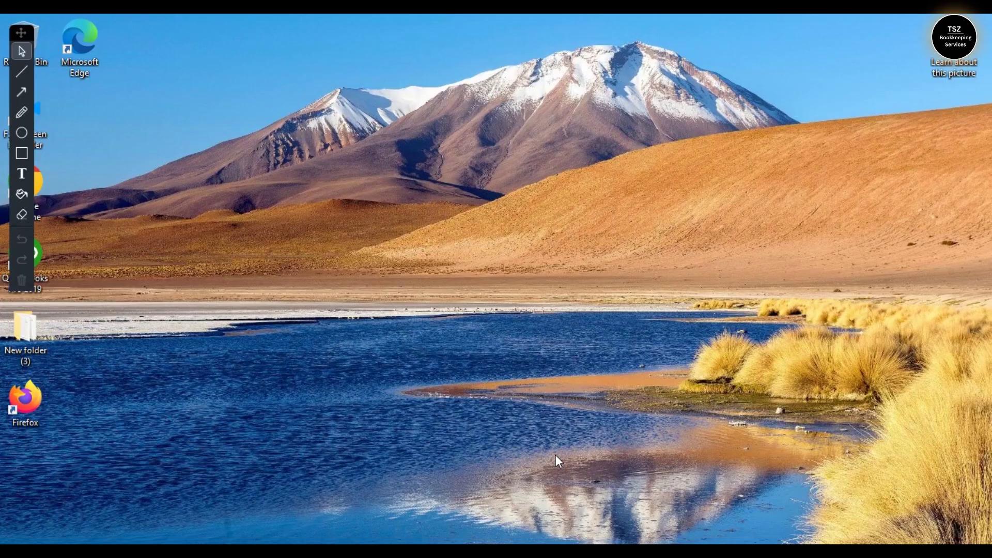
Put away the screen annotation toolbar before reopening Firefox
{"action": "key", "text": "Escape"}
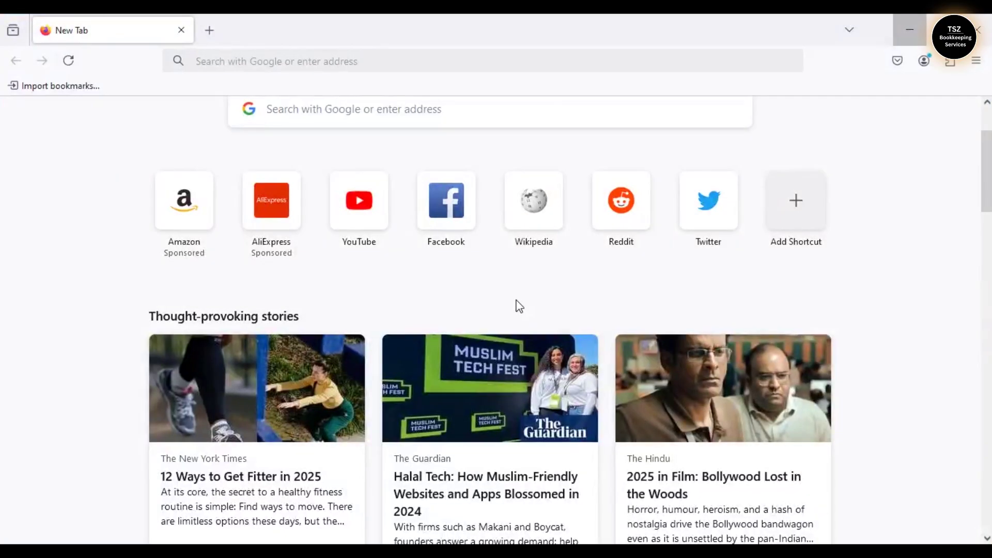
Go to quicken.com and open the My account sign-in page
{"action": "left_click", "coordinate": [305, 63]}
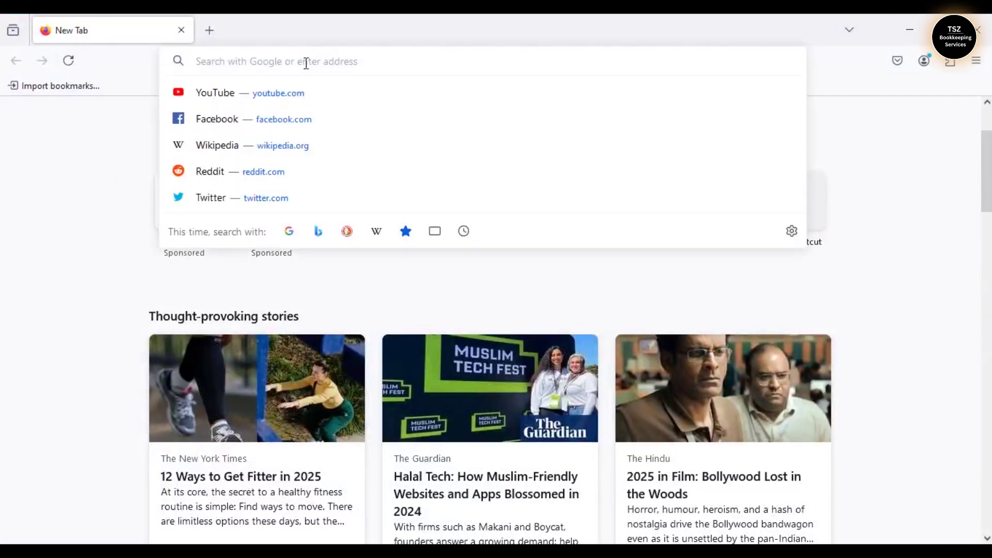
{"action": "type", "text": "quicken.com"}
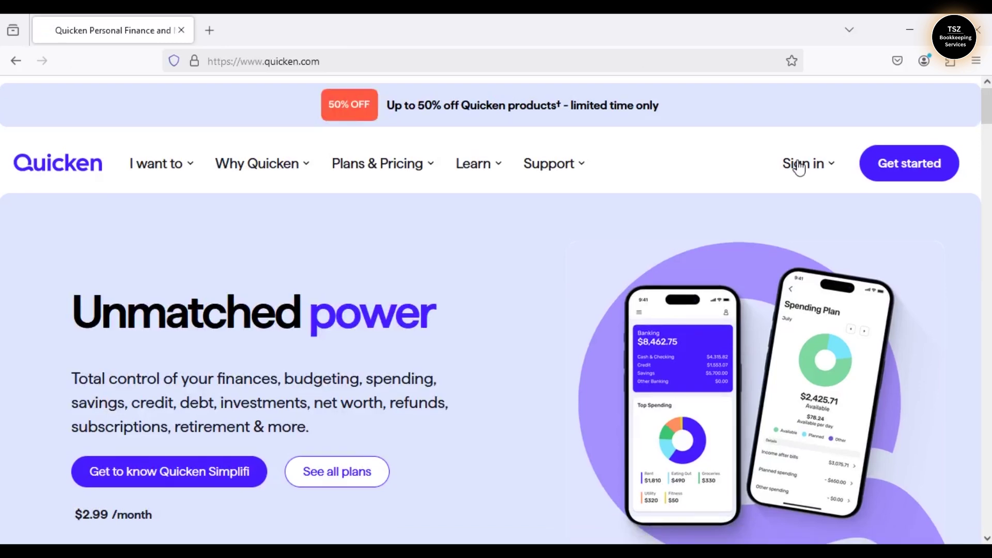
{"action": "mouse_move", "coordinate": [800, 166]}
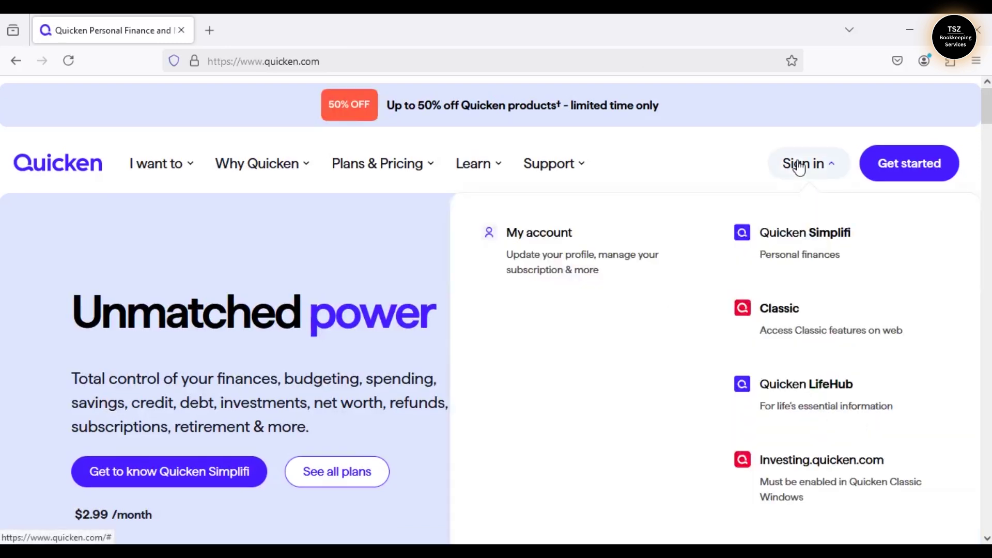
{"action": "left_click", "coordinate": [564, 254]}
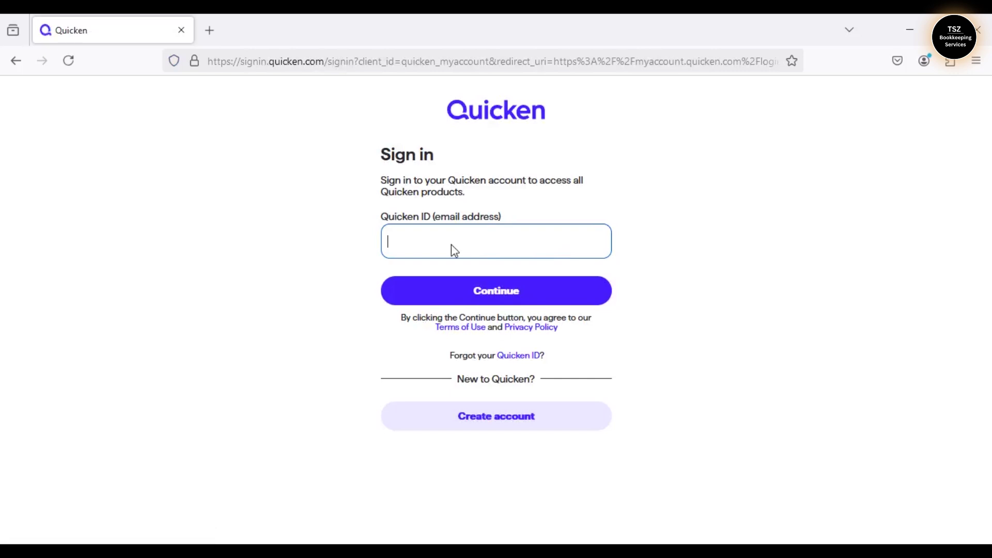
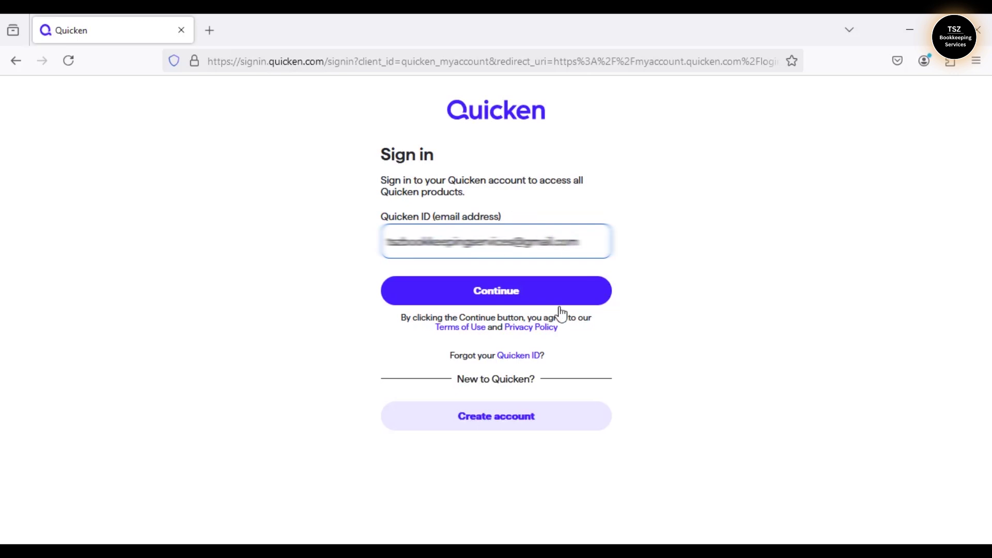
Enter the Quicken ID and the account password to sign in
{"action": "left_click", "coordinate": [518, 301]}
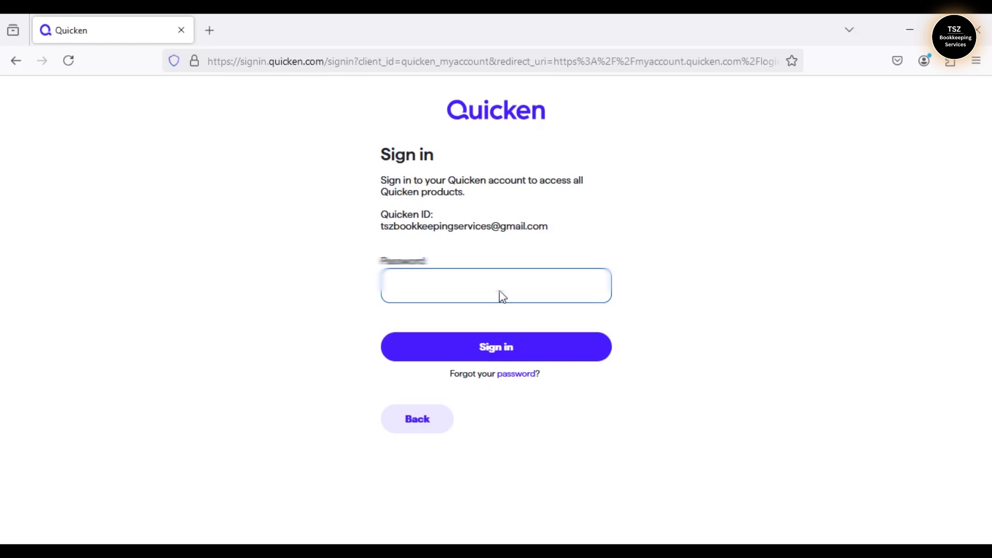
{"action": "type", "text": "●●●●●●●●●●●"}
{"action": "key", "text": "Return"}
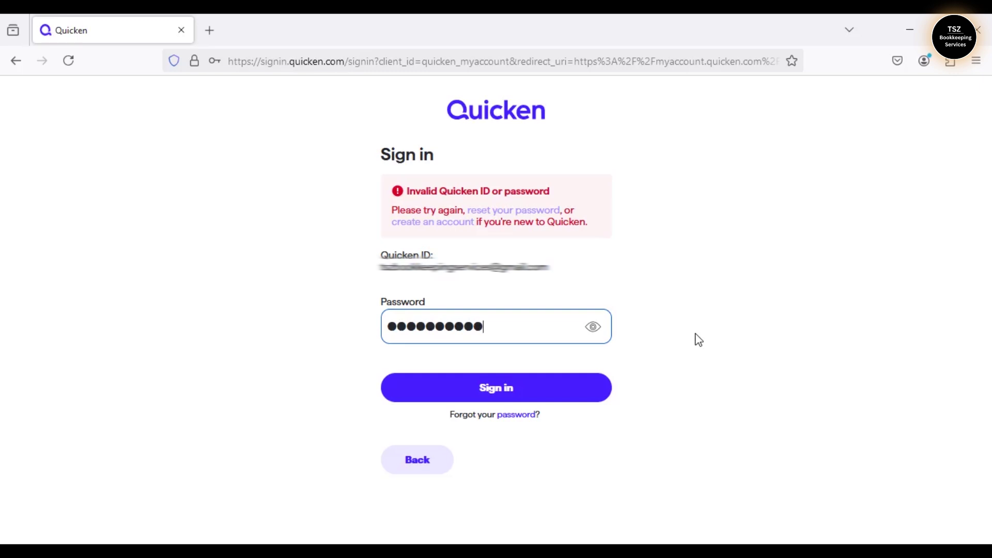
Re-enter the rejected password and submit the texted 6-digit verification code
{"action": "double_click", "coordinate": [519, 336]}
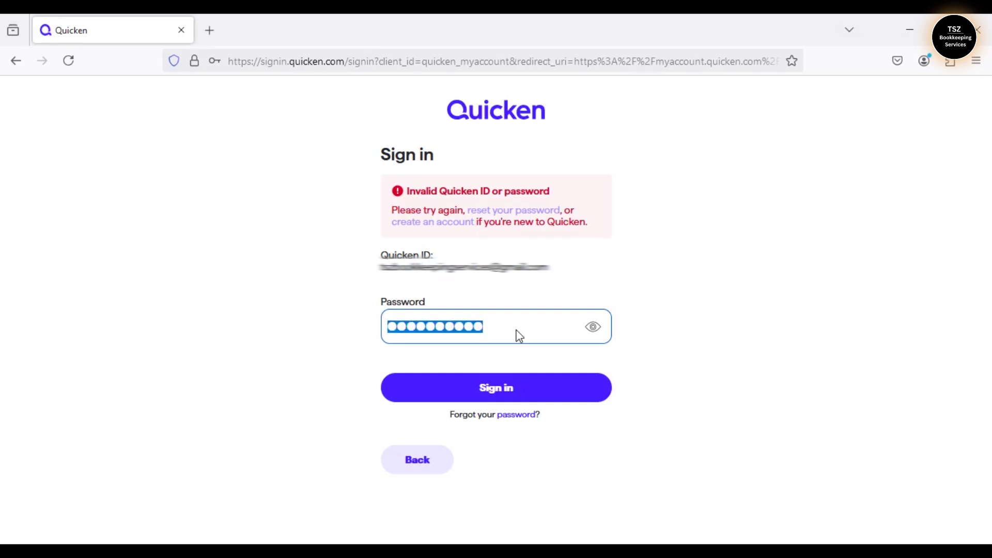
{"action": "key", "text": "BackSpace"}
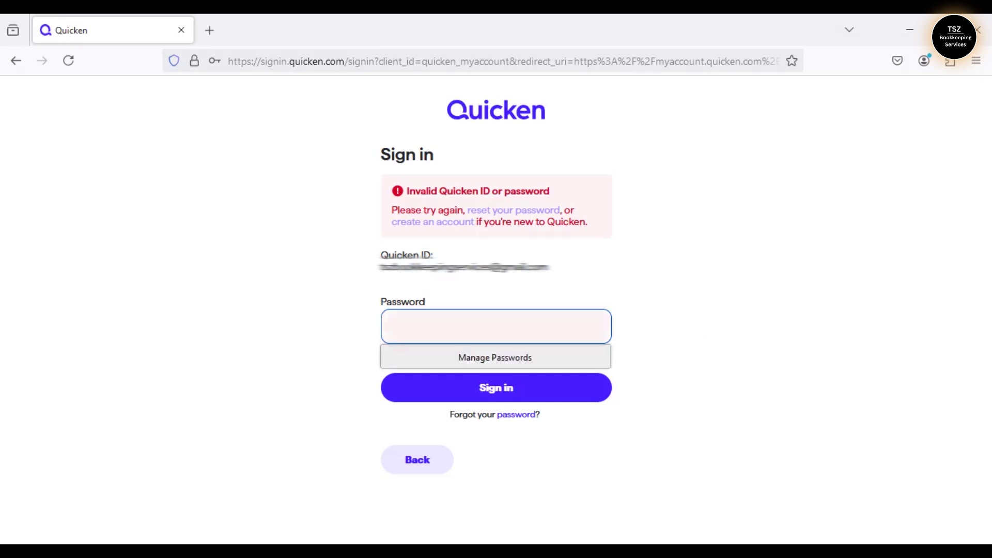
{"action": "key", "text": "Return"}
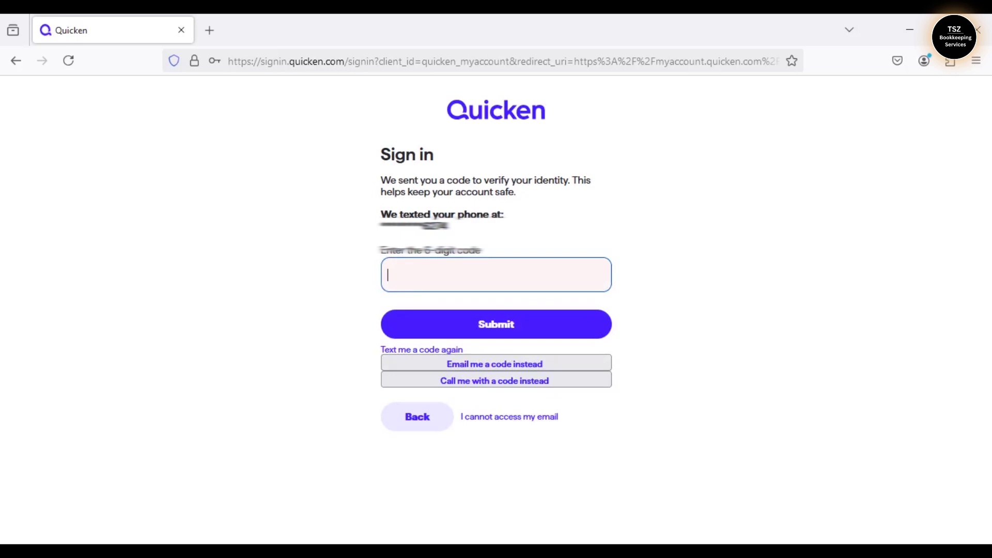
{"action": "left_click", "coordinate": [470, 319]}
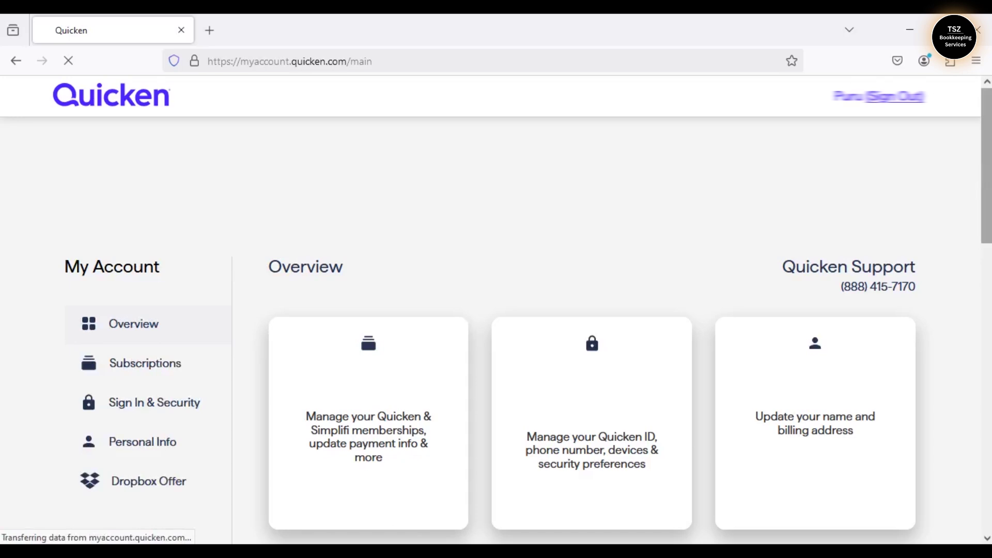
Download the Quicken Classic for Windows installer, Quicken.exe, from the Download Quicken section
{"action": "scroll", "coordinate": [496, 310], "scroll_direction": "down", "scroll_amount": 10}
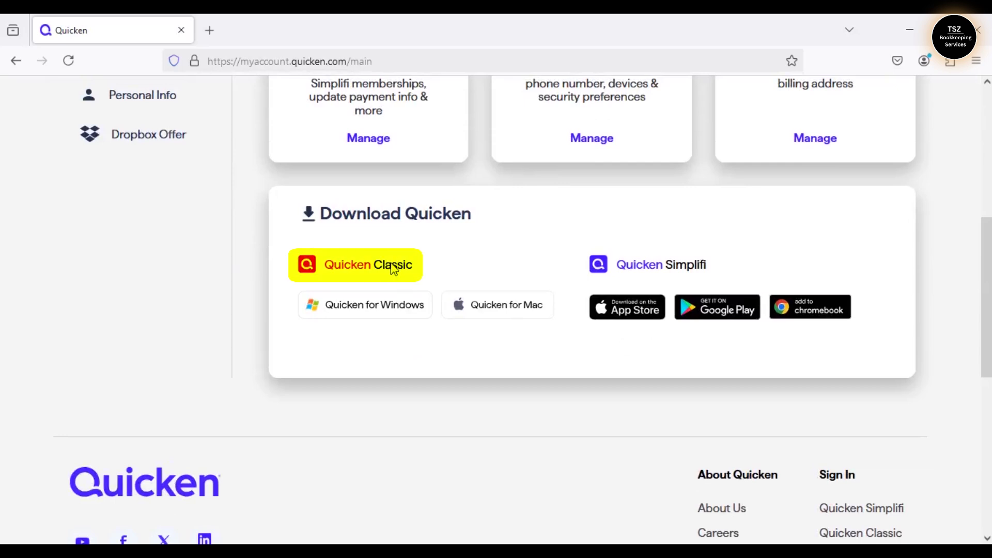
{"action": "left_click", "coordinate": [385, 317]}
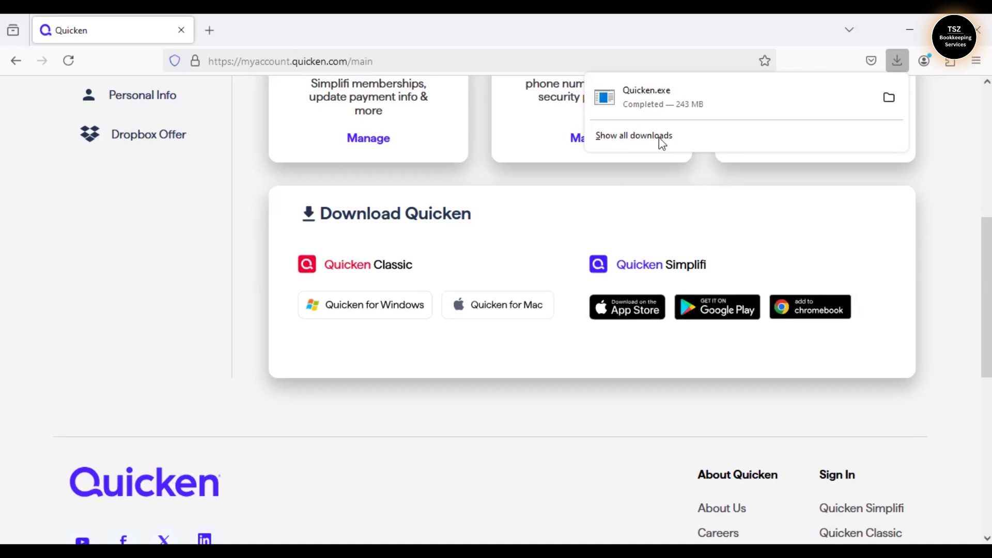
Run the downloaded Quicken.exe installer and minimize Firefox to reveal the InstallShield Wizard
{"action": "left_click", "coordinate": [724, 107]}
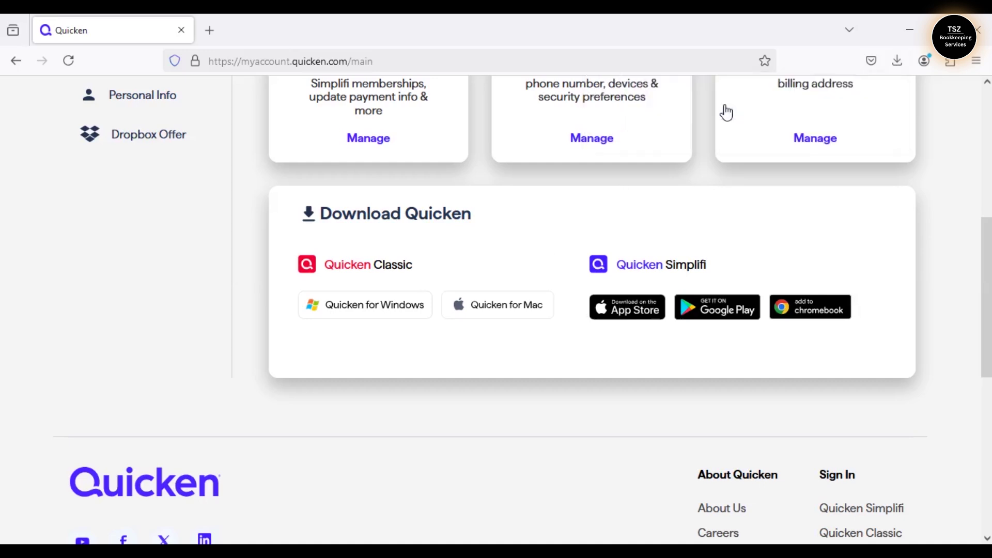
{"action": "left_click", "coordinate": [909, 24]}
{"action": "left_click", "coordinate": [908, 23]}
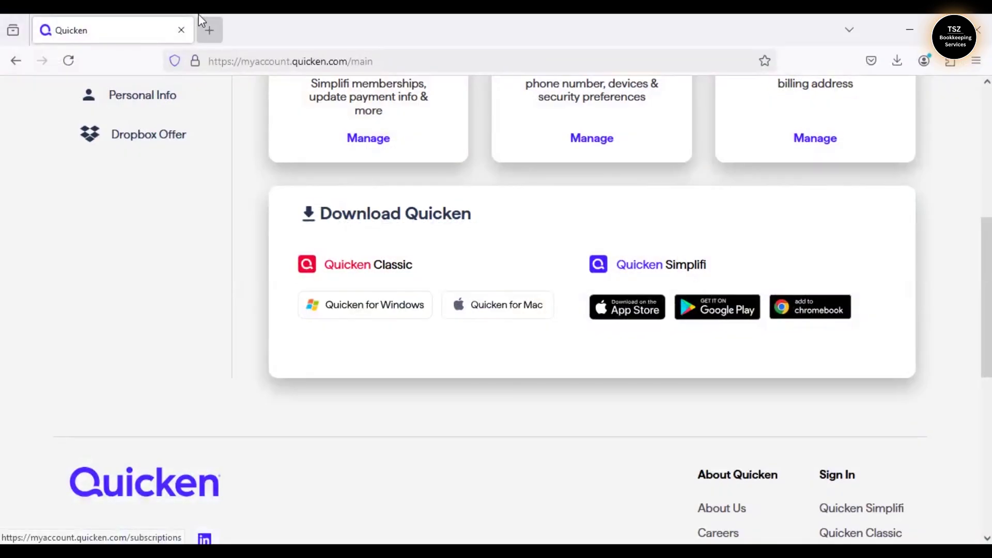
Load dropbox.com in a new Firefox tab and go to its Log in page
{"action": "left_click", "coordinate": [205, 24]}
{"action": "type", "text": "d"}
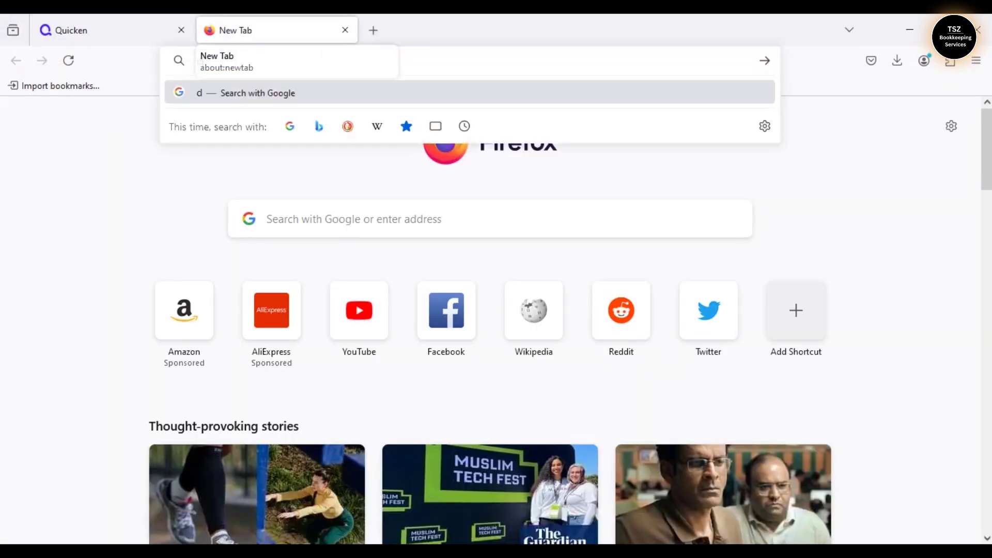
{"action": "type", "text": "ropbox.com"}
{"action": "key", "text": "Return"}
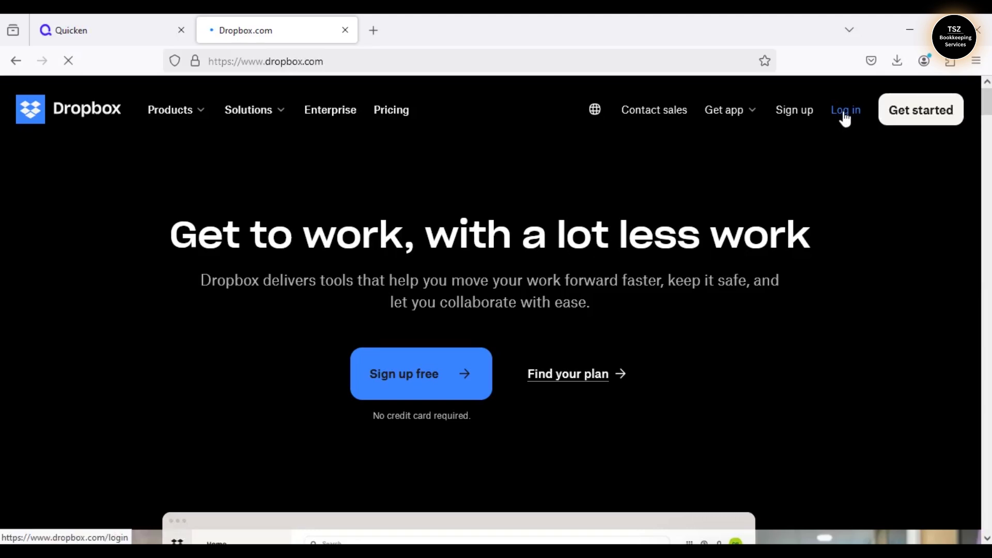
{"action": "left_click", "coordinate": [846, 111]}
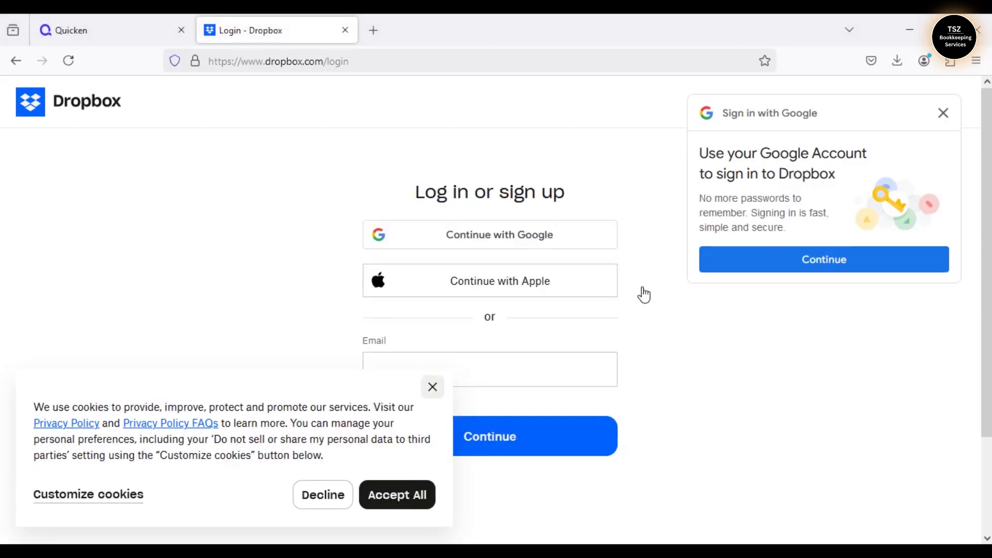
Skip Google sign-in, log in with the account e-mail and pasted password, and decline saving it
{"action": "left_click", "coordinate": [944, 113]}
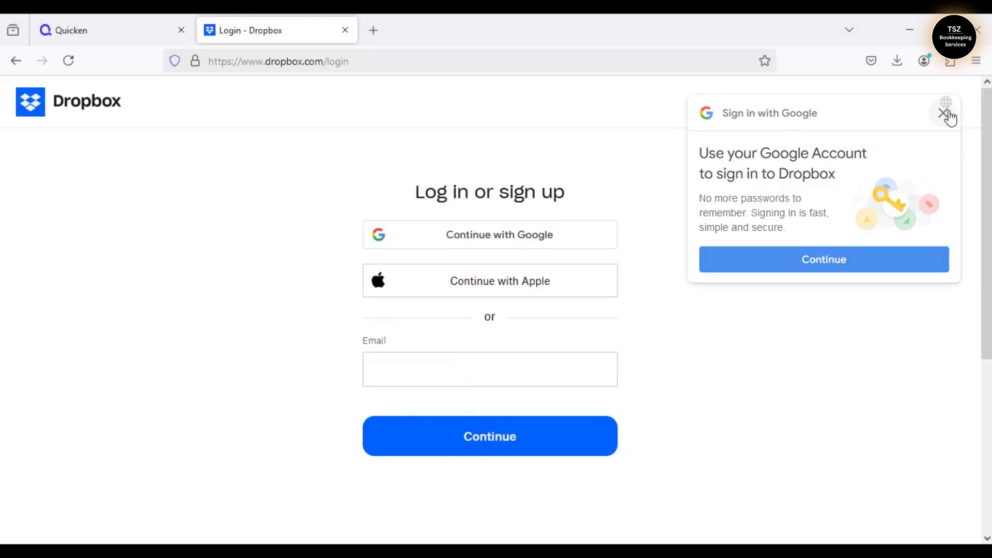
{"action": "left_click", "coordinate": [505, 375]}
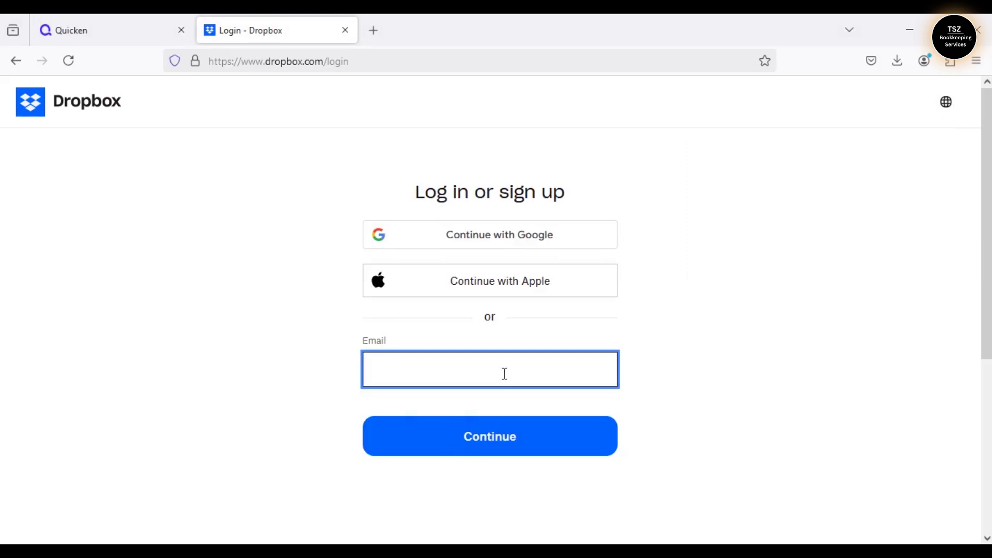
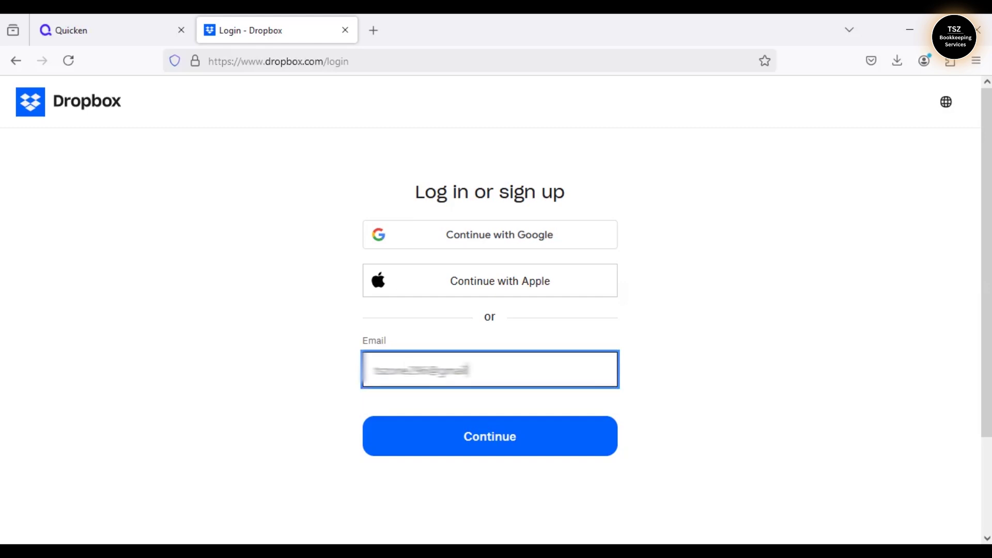
{"action": "left_click", "coordinate": [481, 440]}
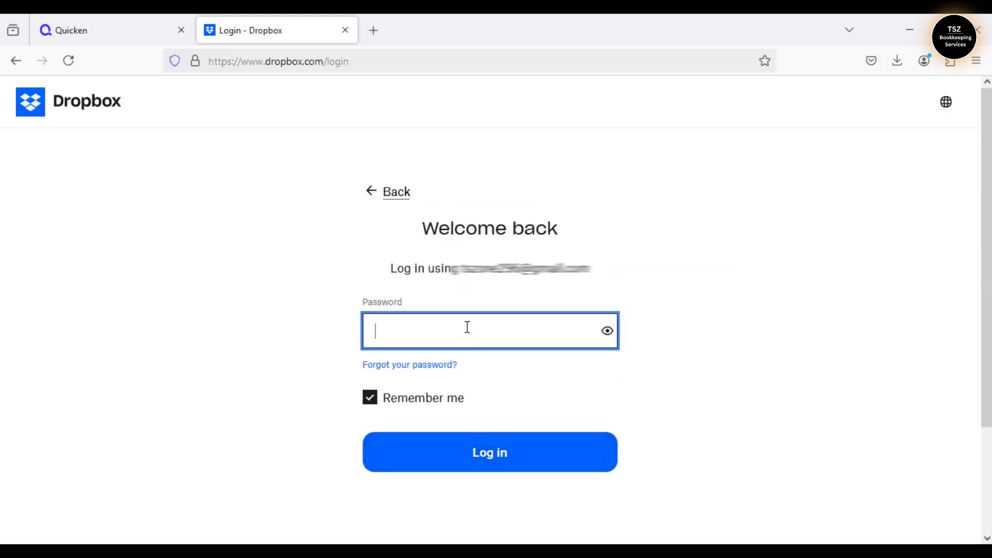
{"action": "key", "text": "ctrl+v"}
{"action": "left_click", "coordinate": [504, 456]}
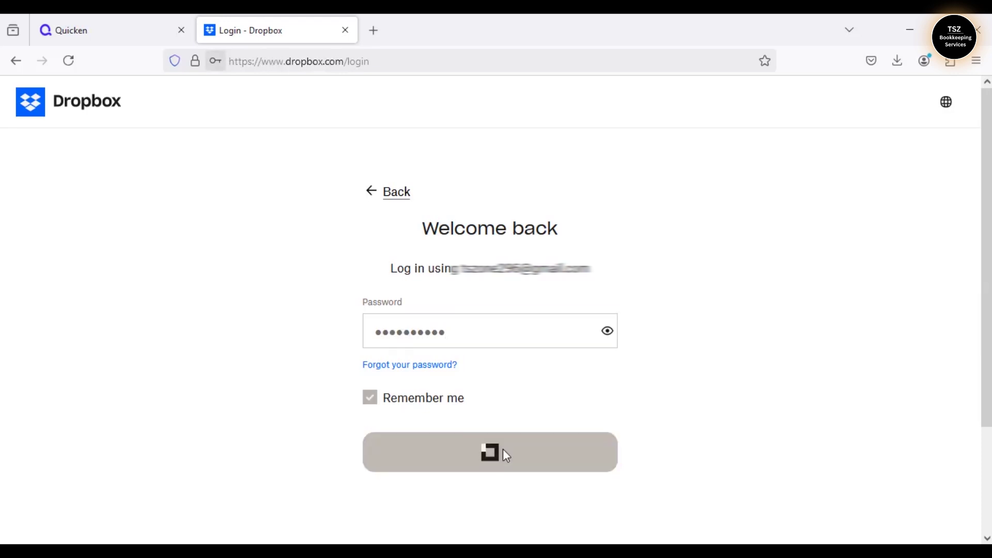
{"action": "left_click", "coordinate": [420, 238]}
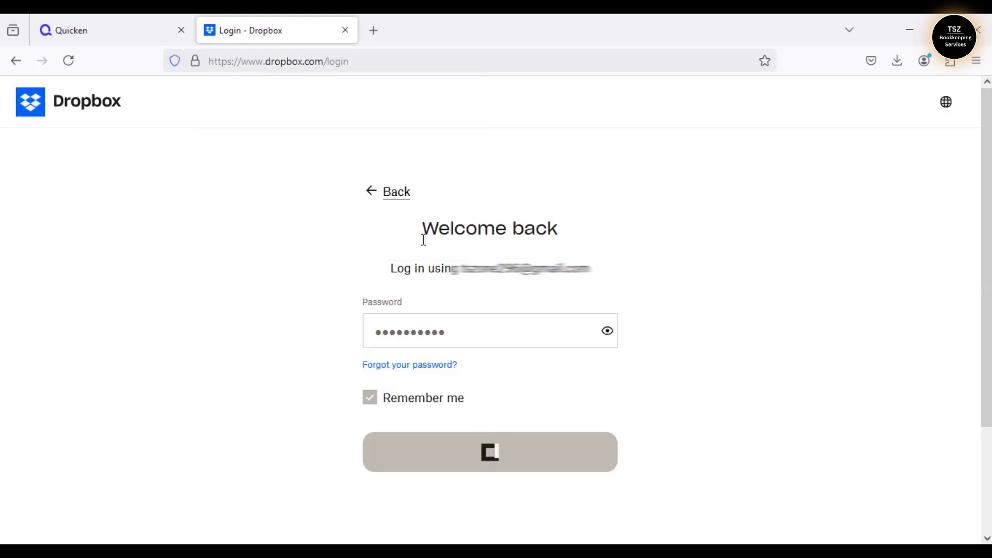
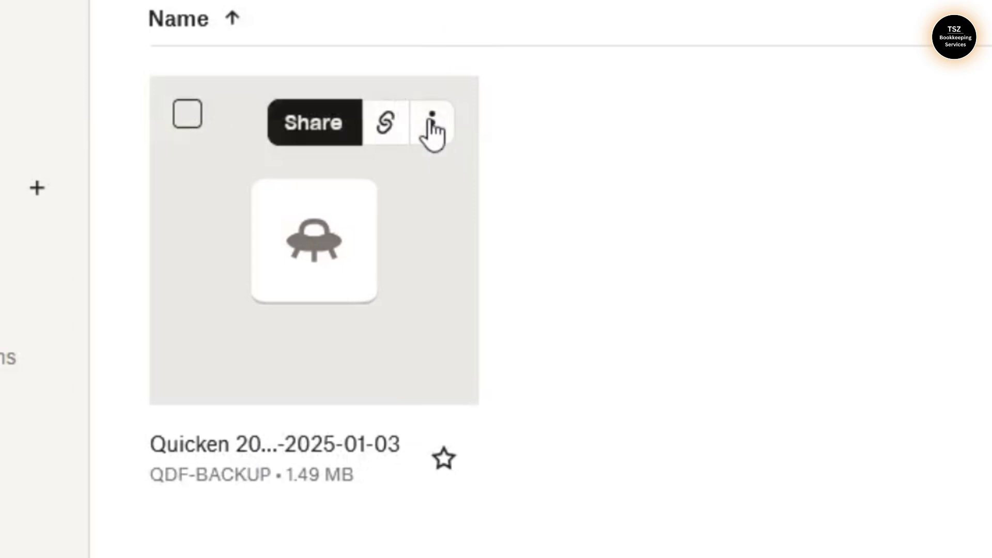
{"action": "left_click", "coordinate": [431, 124]}
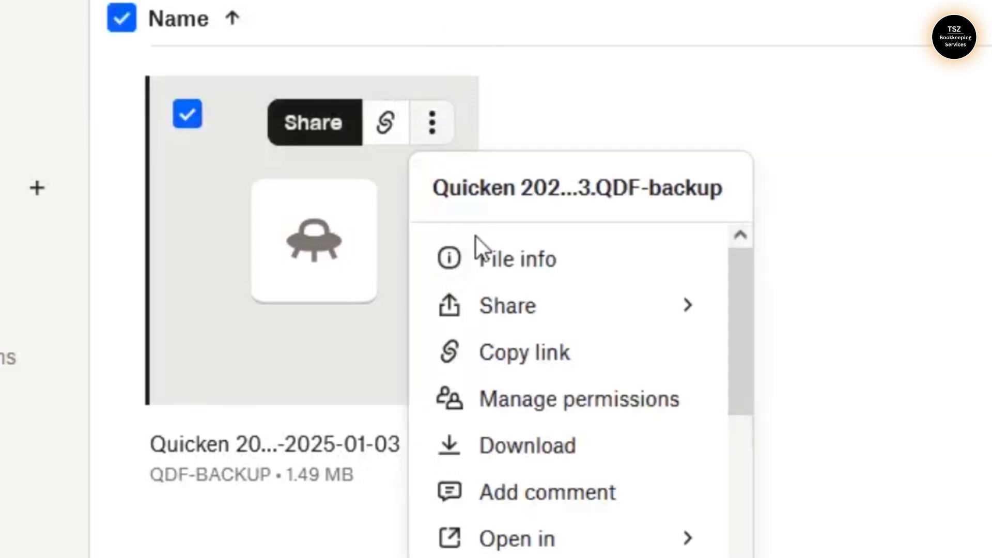
{"action": "left_click", "coordinate": [511, 451]}
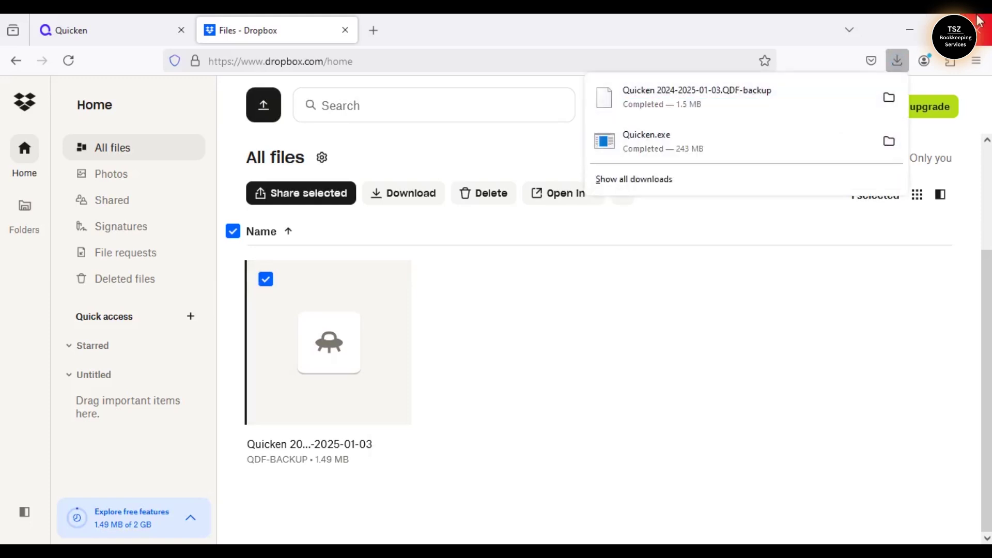
{"action": "left_click", "coordinate": [712, 197]}
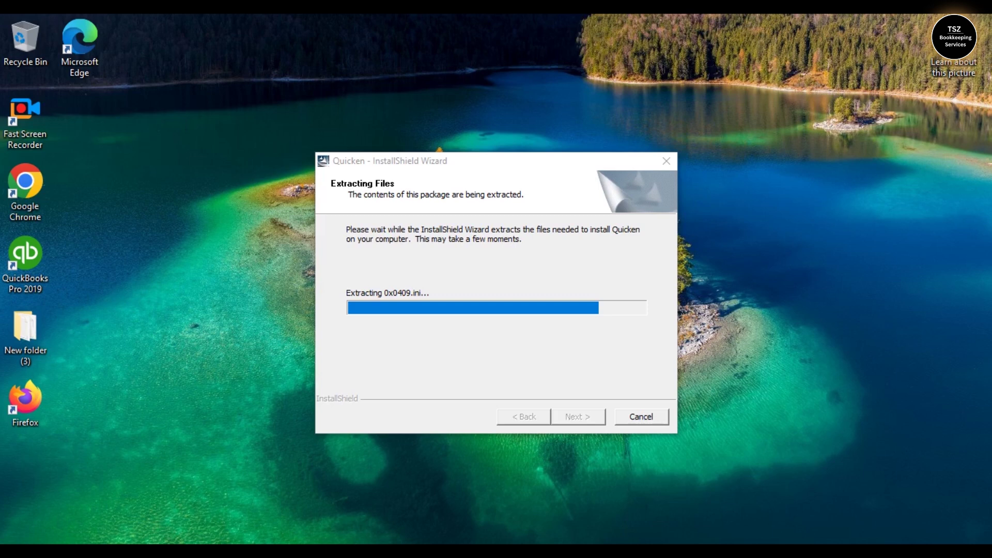
Bring the InstallShield installer window forward so extraction reaches the Install Wizard welcome page
{"action": "mouse_move", "coordinate": [584, 551]}
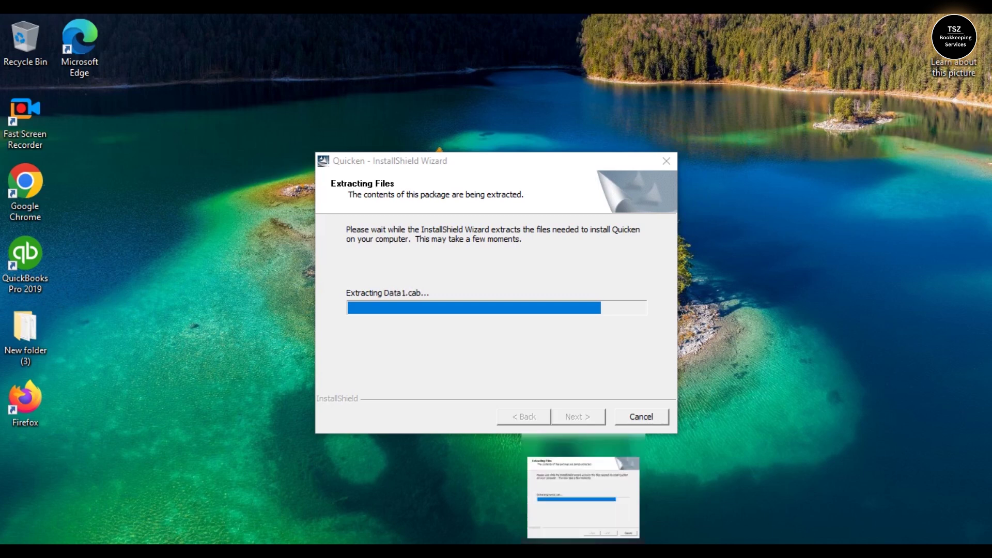
{"action": "left_click", "coordinate": [584, 551]}
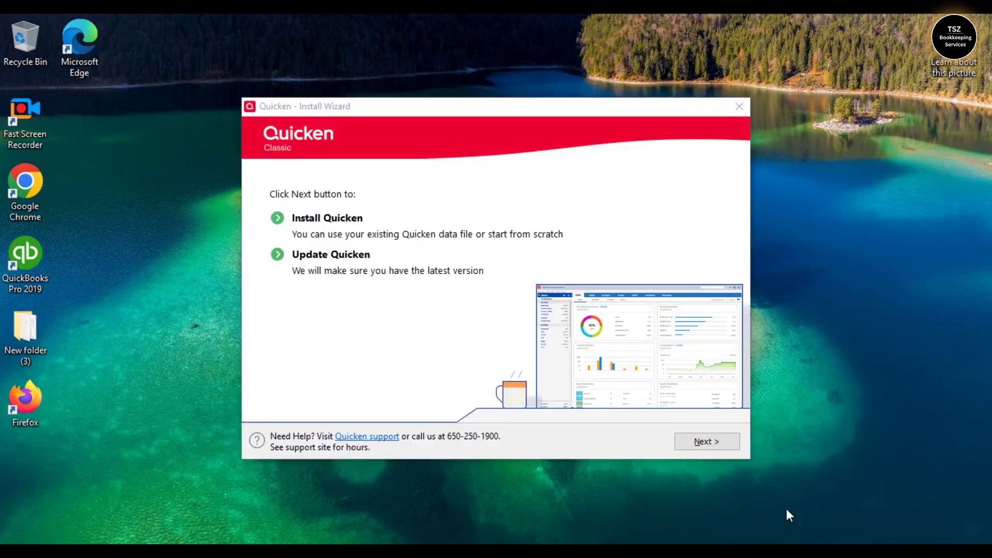
Install Quicken Classic through Next and Install, finishing with Launch Quicken ticked
{"action": "left_click", "coordinate": [705, 443]}
{"action": "left_click", "coordinate": [704, 443]}
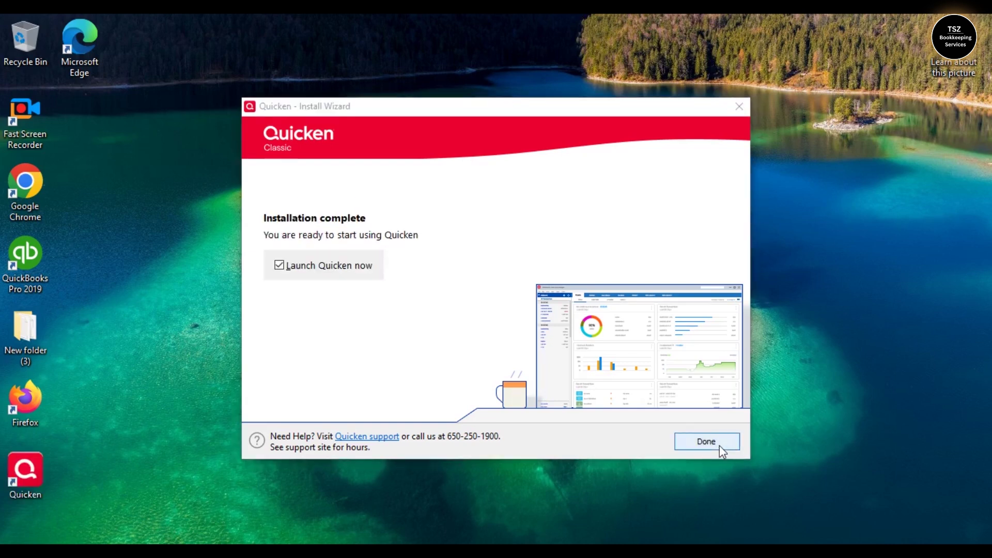
{"action": "left_click", "coordinate": [720, 446]}
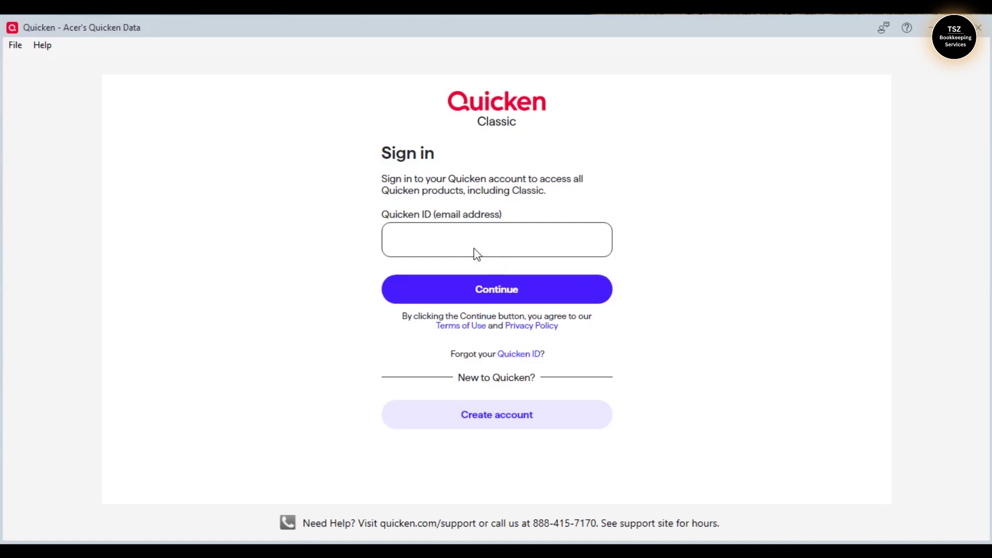
Enter the Quicken ID e-mail address and continue sign-in
{"action": "key", "text": "ctrl+v"}
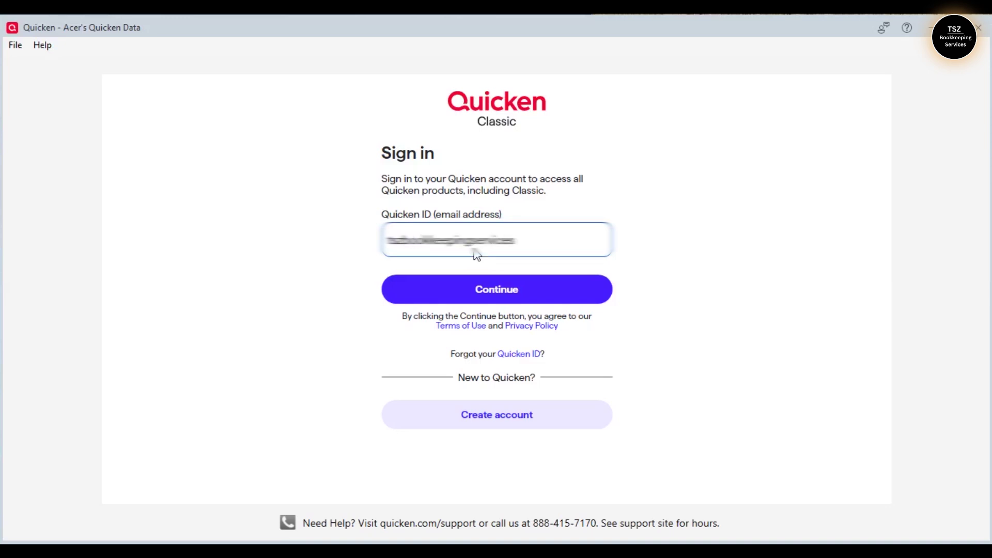
{"action": "left_click", "coordinate": [494, 282]}
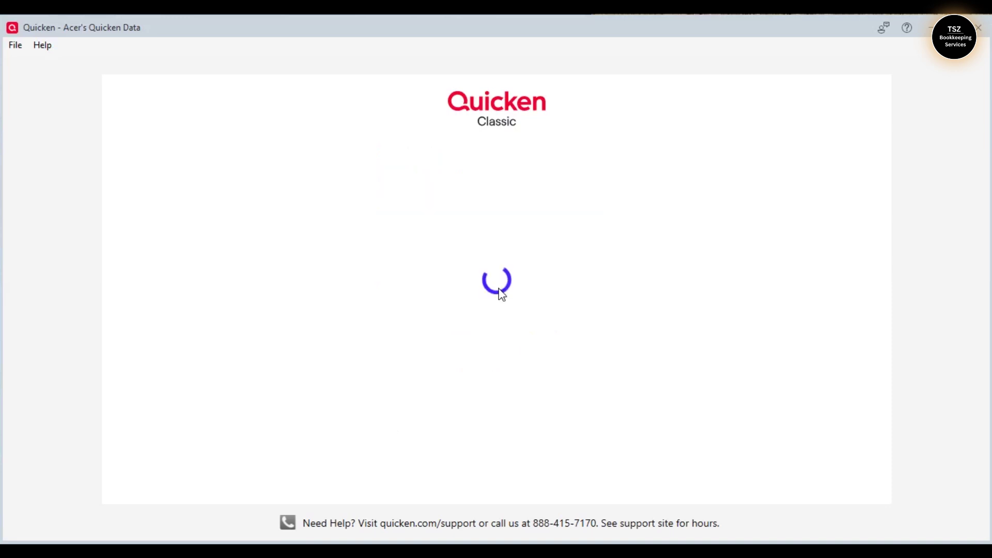
Sign in with the account password and submit the 6-digit verification code
{"action": "key", "text": "ctrl+v"}
{"action": "left_click", "coordinate": [520, 345]}
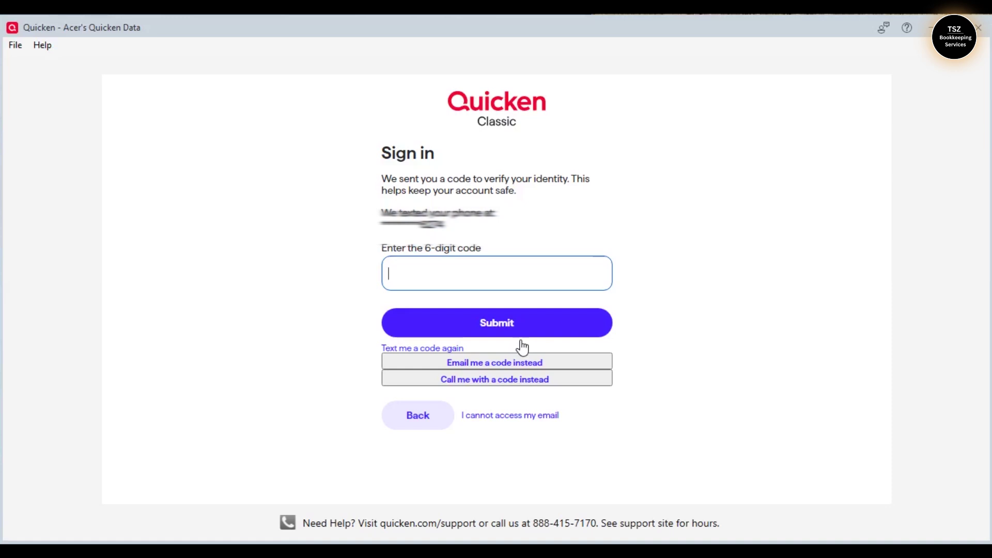
{"action": "type", "text": "7"}
{"action": "left_click", "coordinate": [501, 323]}
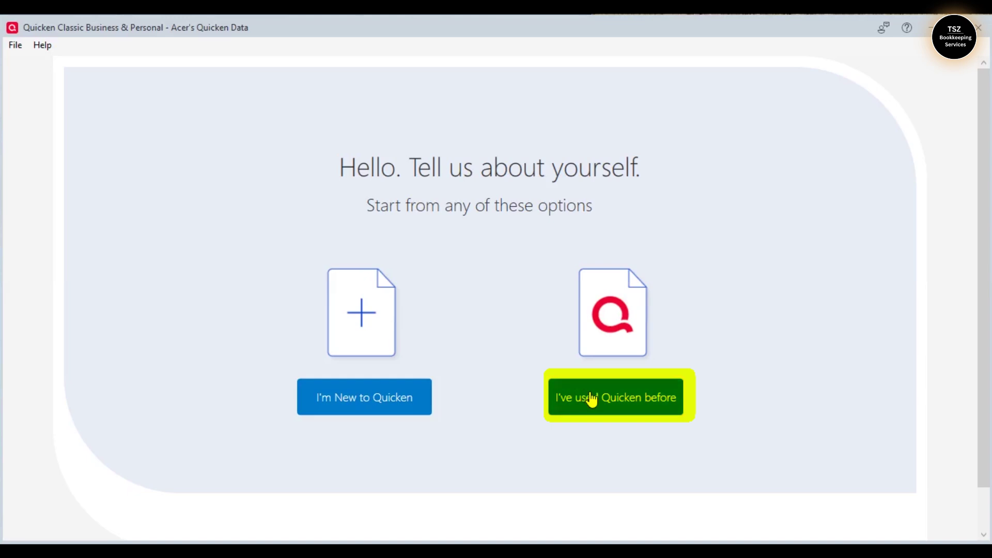
Choose I've used Quicken before, then start restoring a data file from backup
{"action": "left_click", "coordinate": [592, 400]}
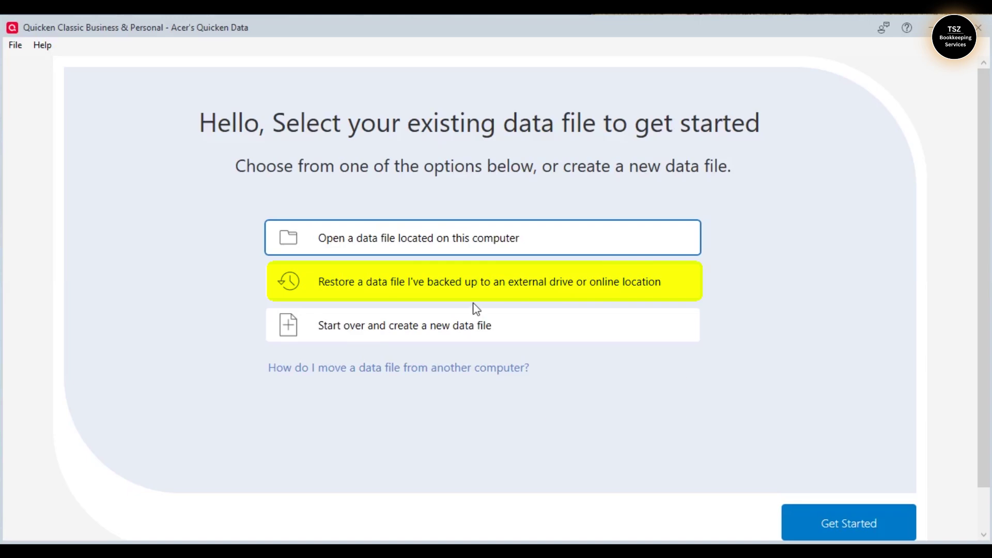
{"action": "left_click", "coordinate": [443, 284]}
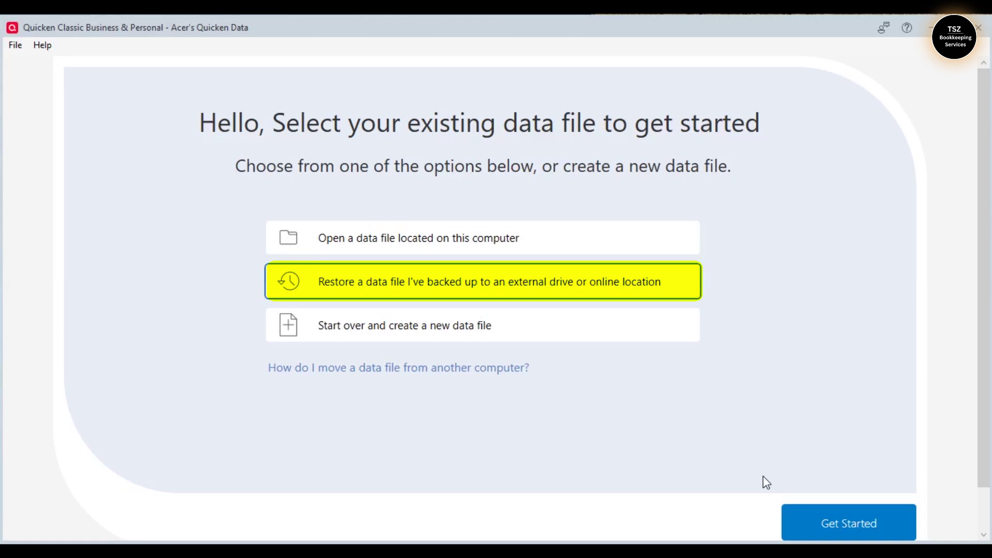
{"action": "left_click", "coordinate": [809, 522]}
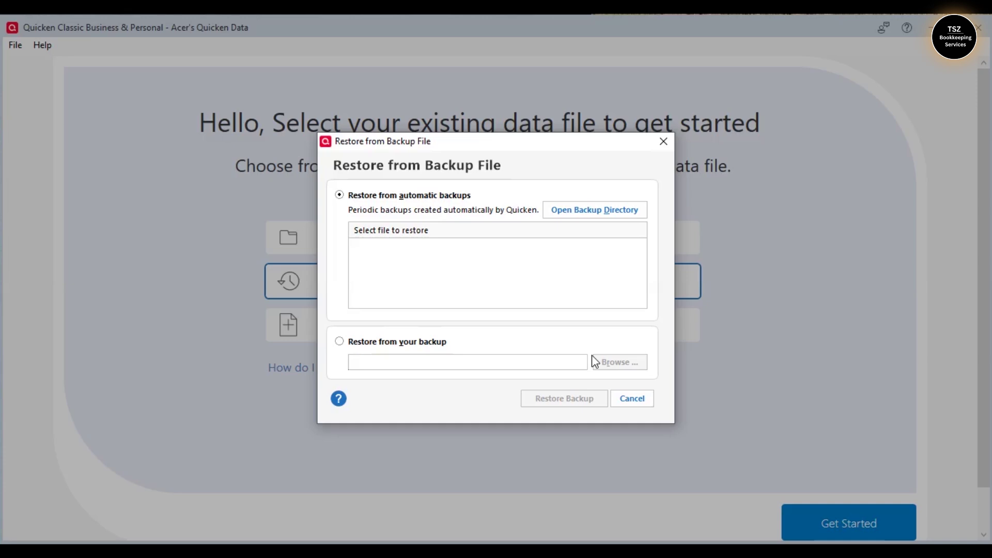
{"action": "left_click", "coordinate": [599, 212]}
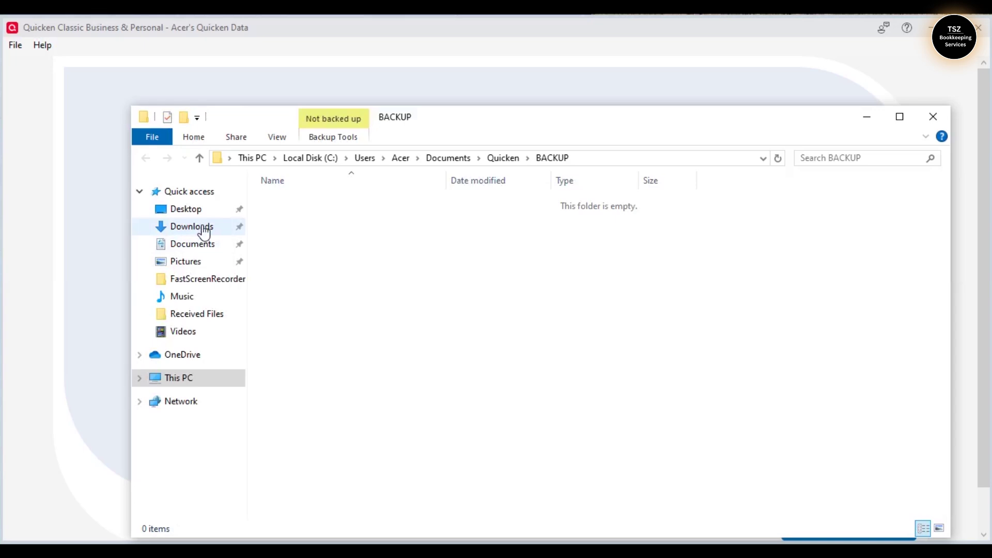
{"action": "left_click", "coordinate": [202, 229]}
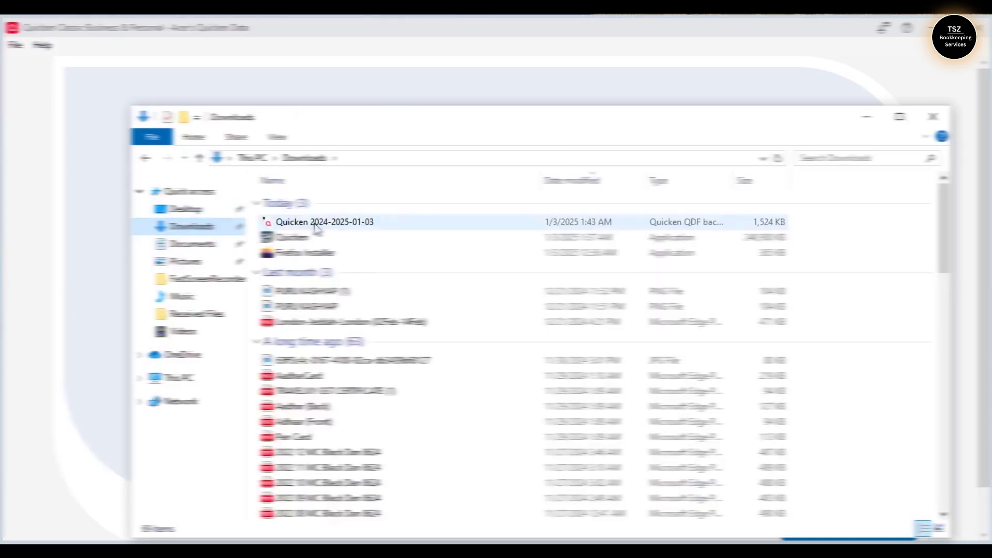
{"action": "left_click", "coordinate": [314, 225]}
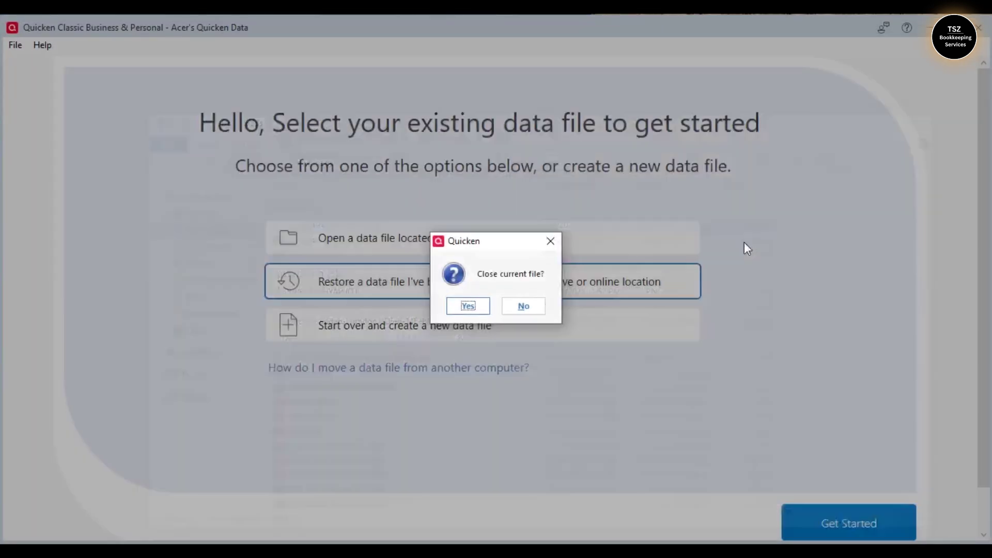
{"action": "left_click", "coordinate": [468, 306]}
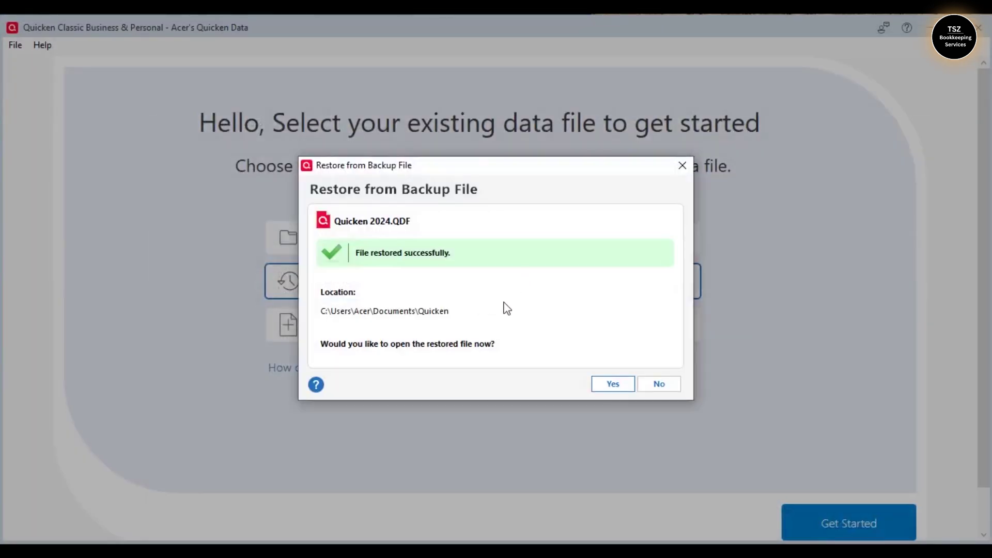
Open the restored Quicken 2024 file and dismiss the Quicken Videos window and Search tour tip
{"action": "left_click", "coordinate": [617, 383]}
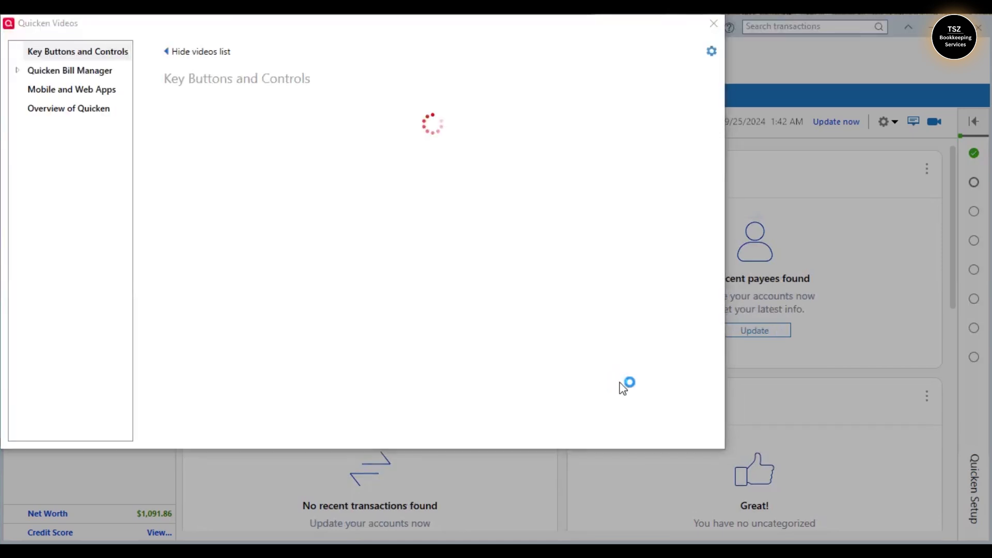
{"action": "left_click", "coordinate": [721, 27]}
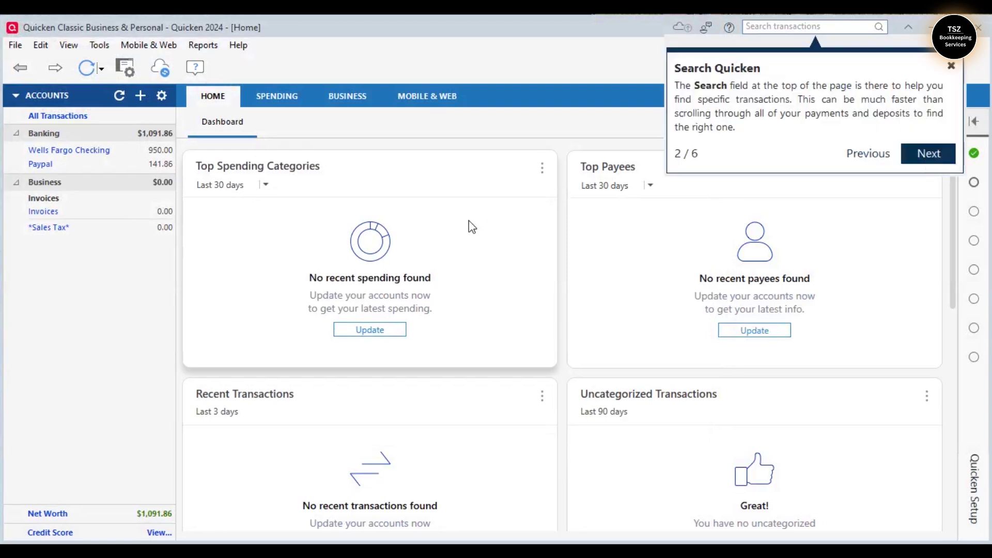
{"action": "left_click", "coordinate": [952, 66]}
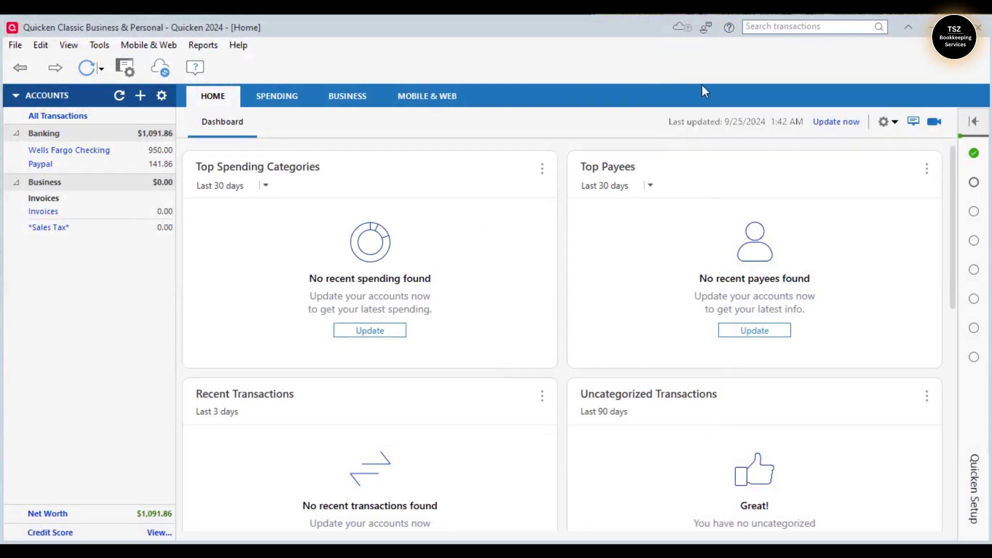